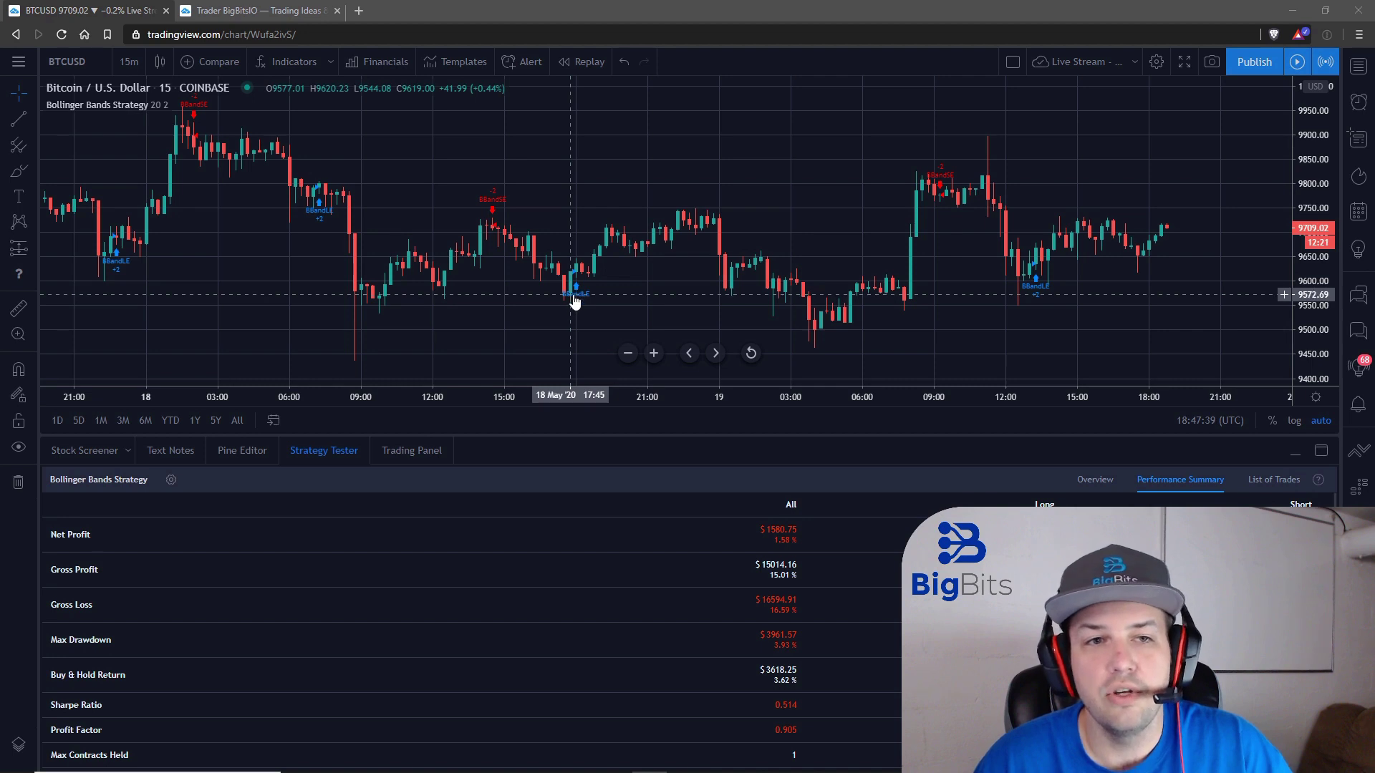
scroll(573, 301, "up", 2)
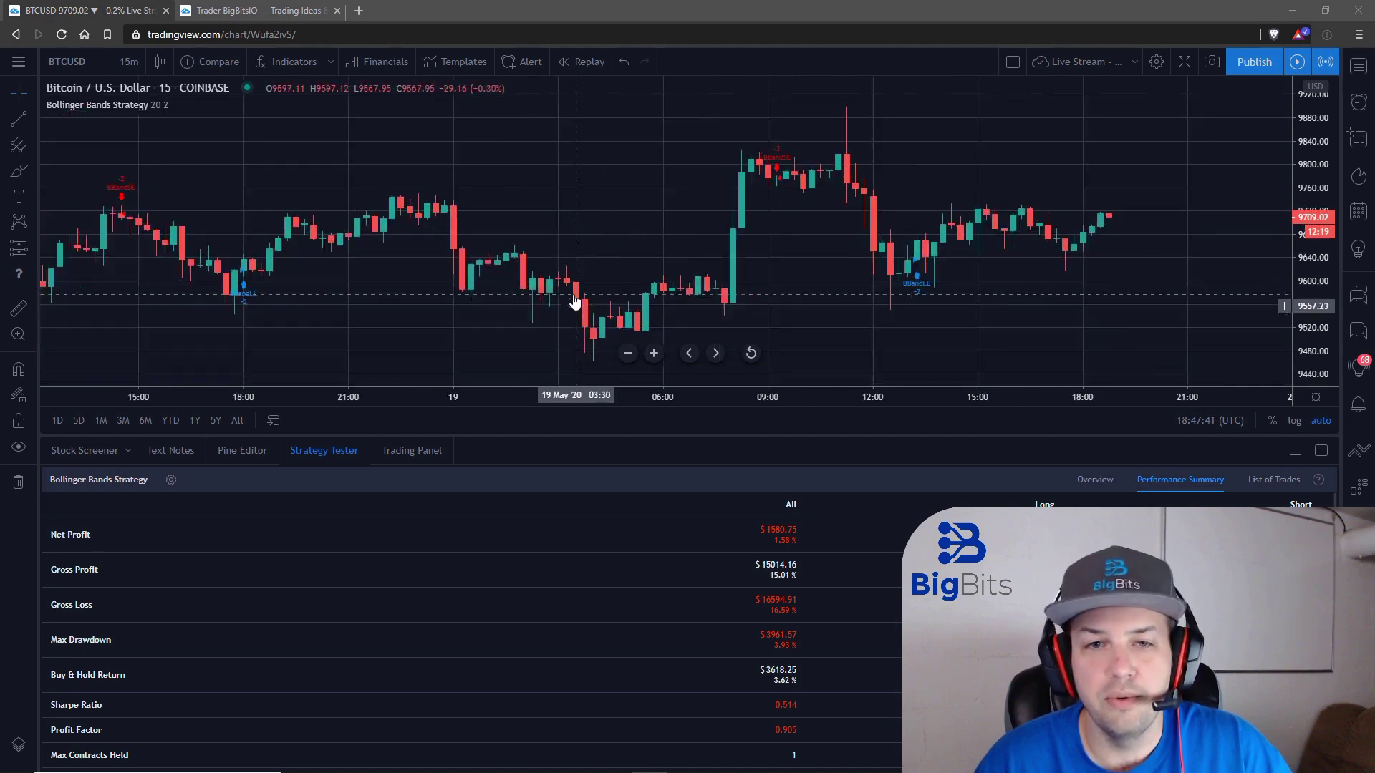
scroll(516, 279, "up", 2)
scroll(482, 254, "up", 2)
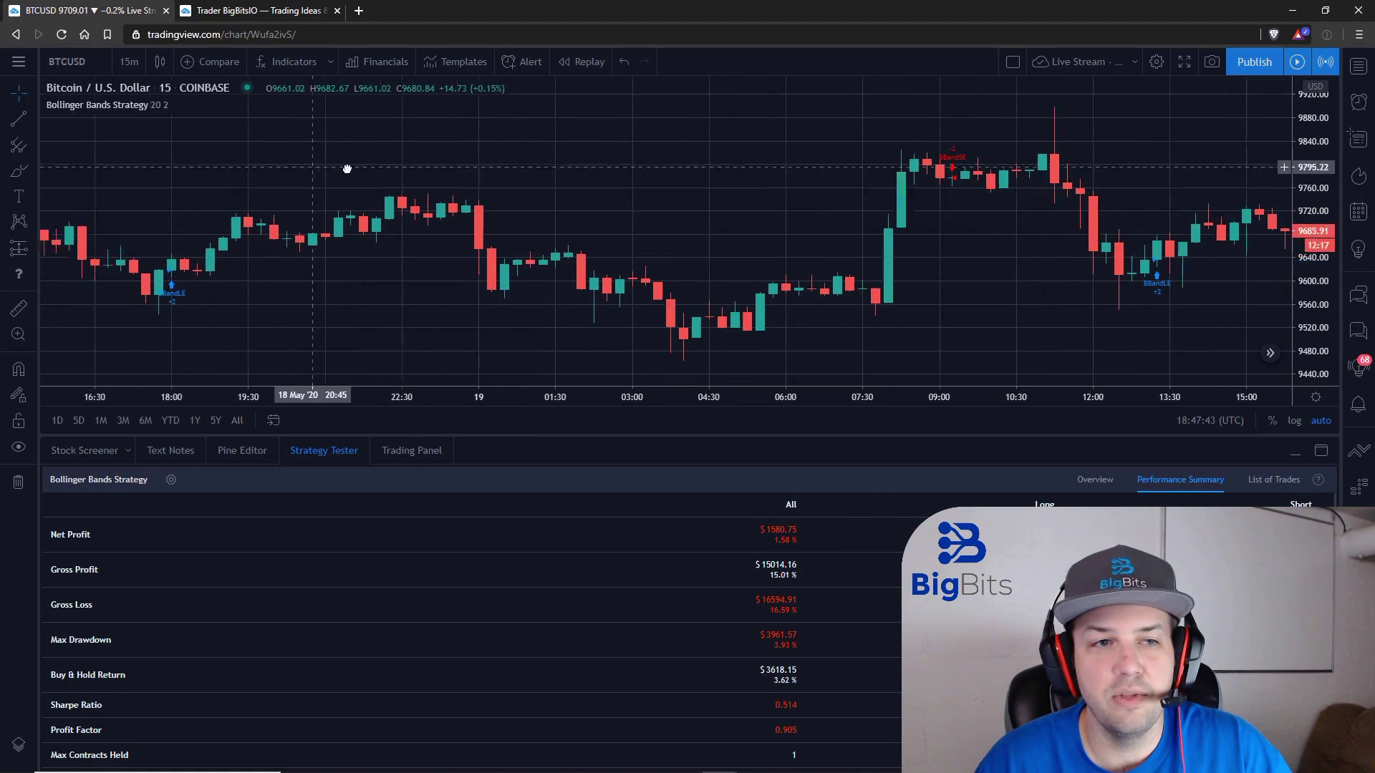
Step: Add Bollinger Bands to the BTCUSD 15-minute chart by searching 'bollin' in Indicators
left_click_drag(348, 169, 710, 183)
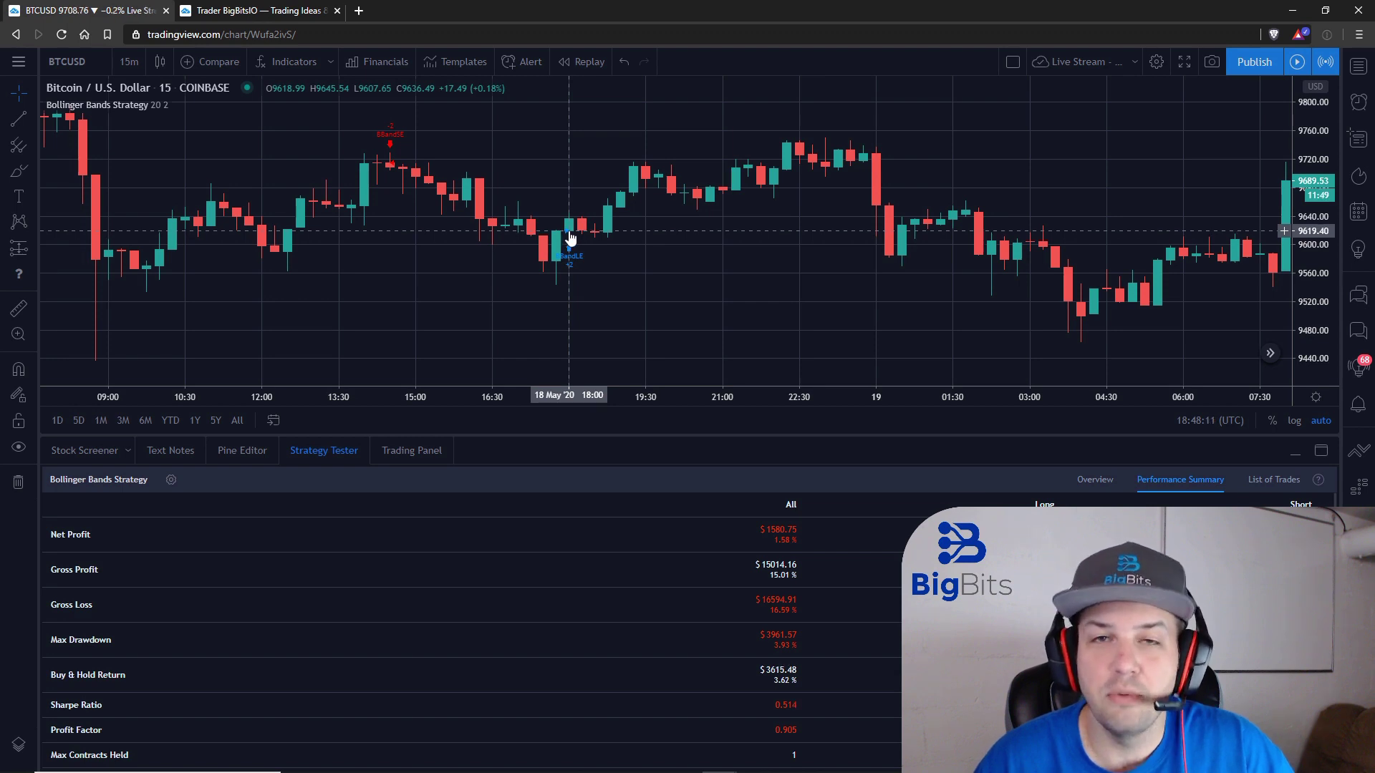
scroll(602, 238, "down", 3)
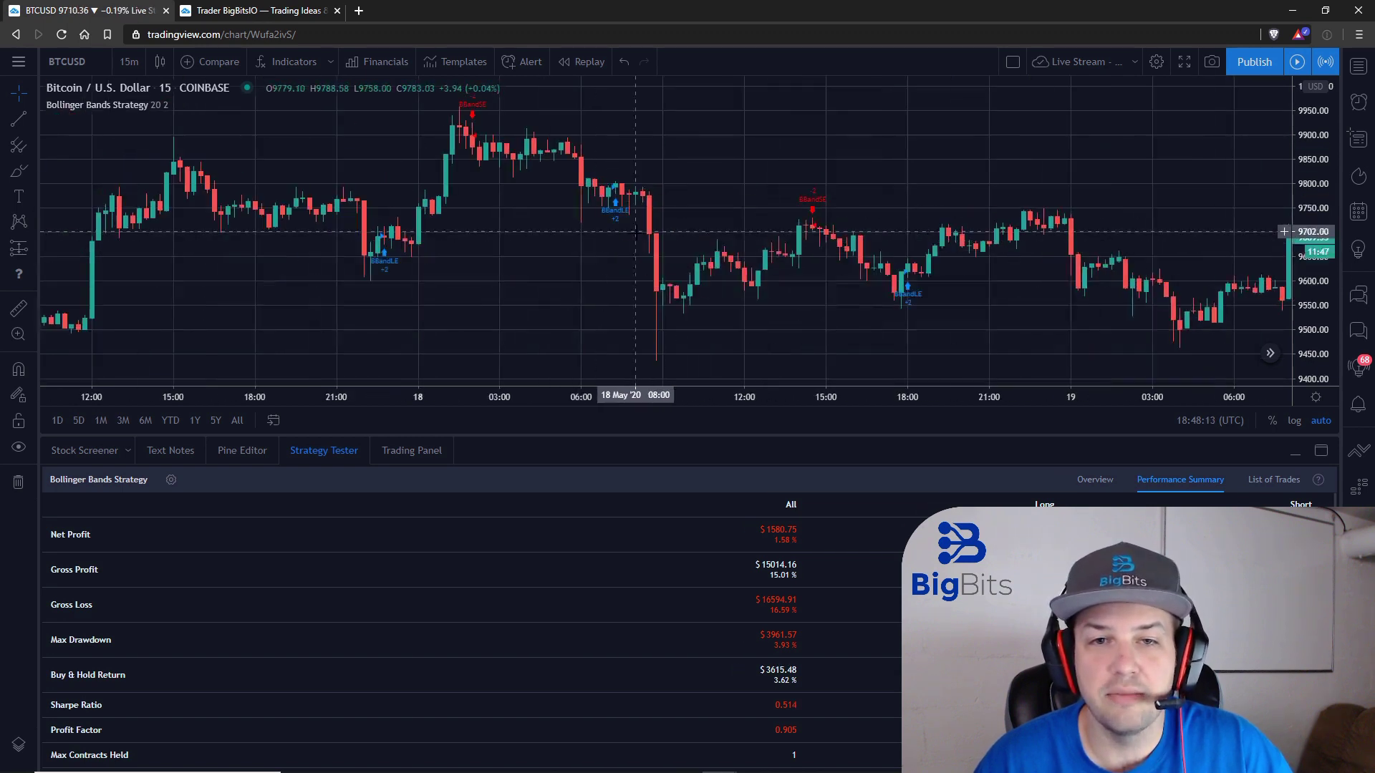
scroll(639, 237, "up", 2)
scroll(651, 236, "up", 1)
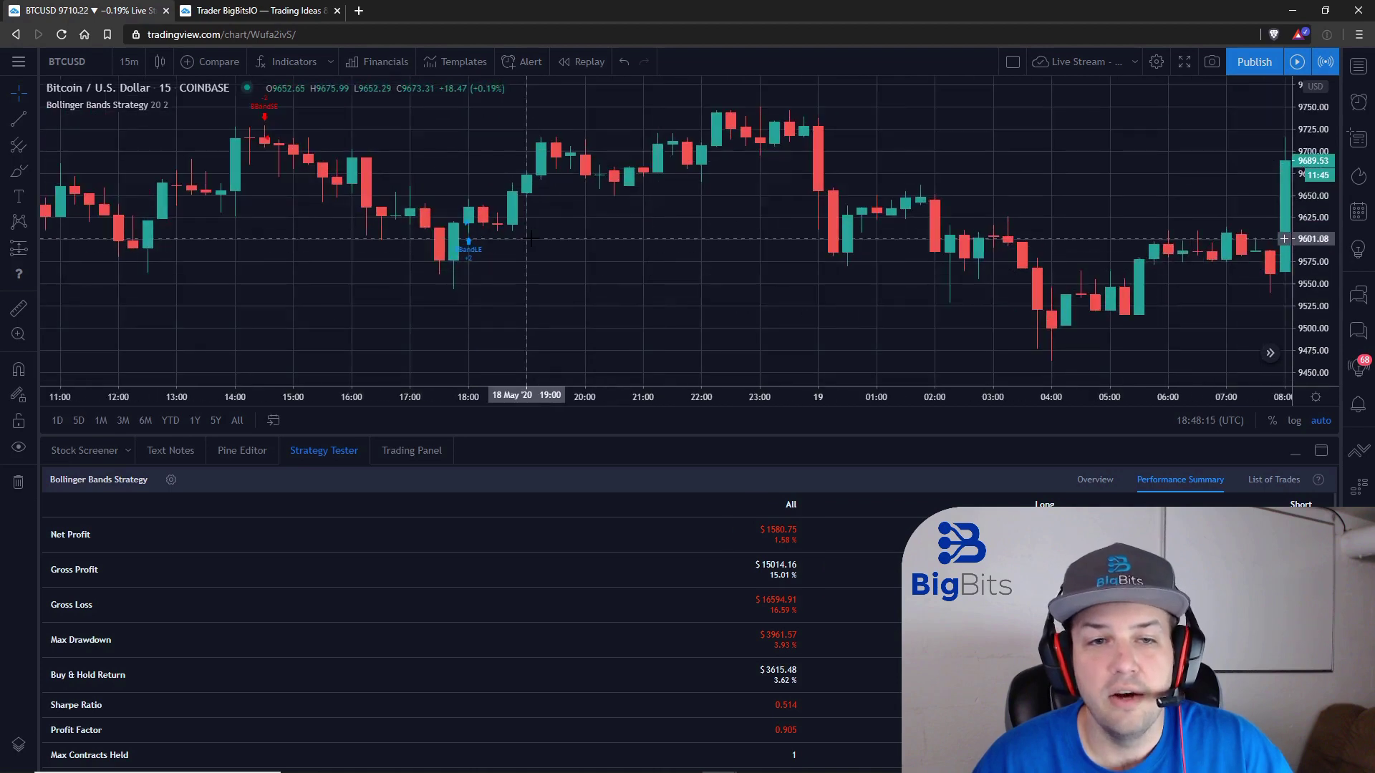
scroll(666, 238, "up", 1)
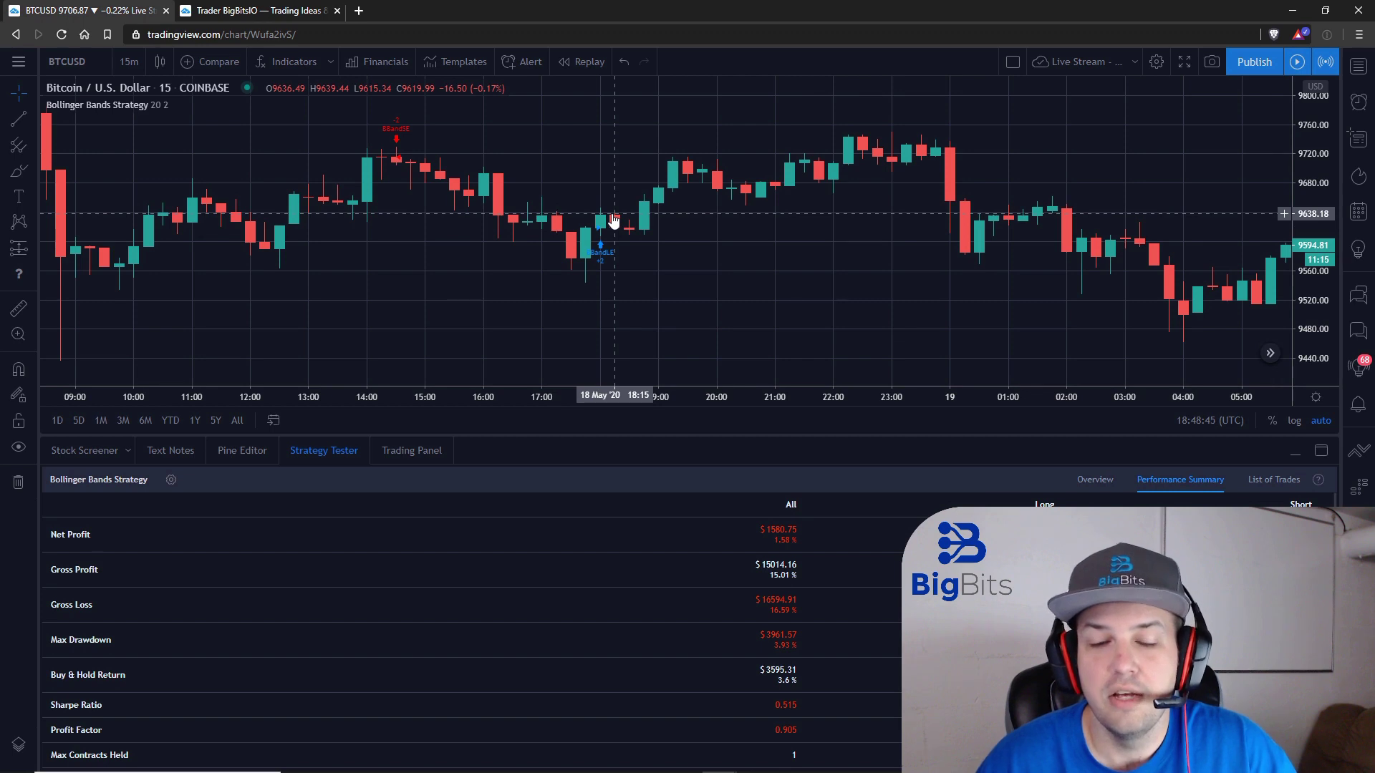
scroll(558, 216, "down", 3)
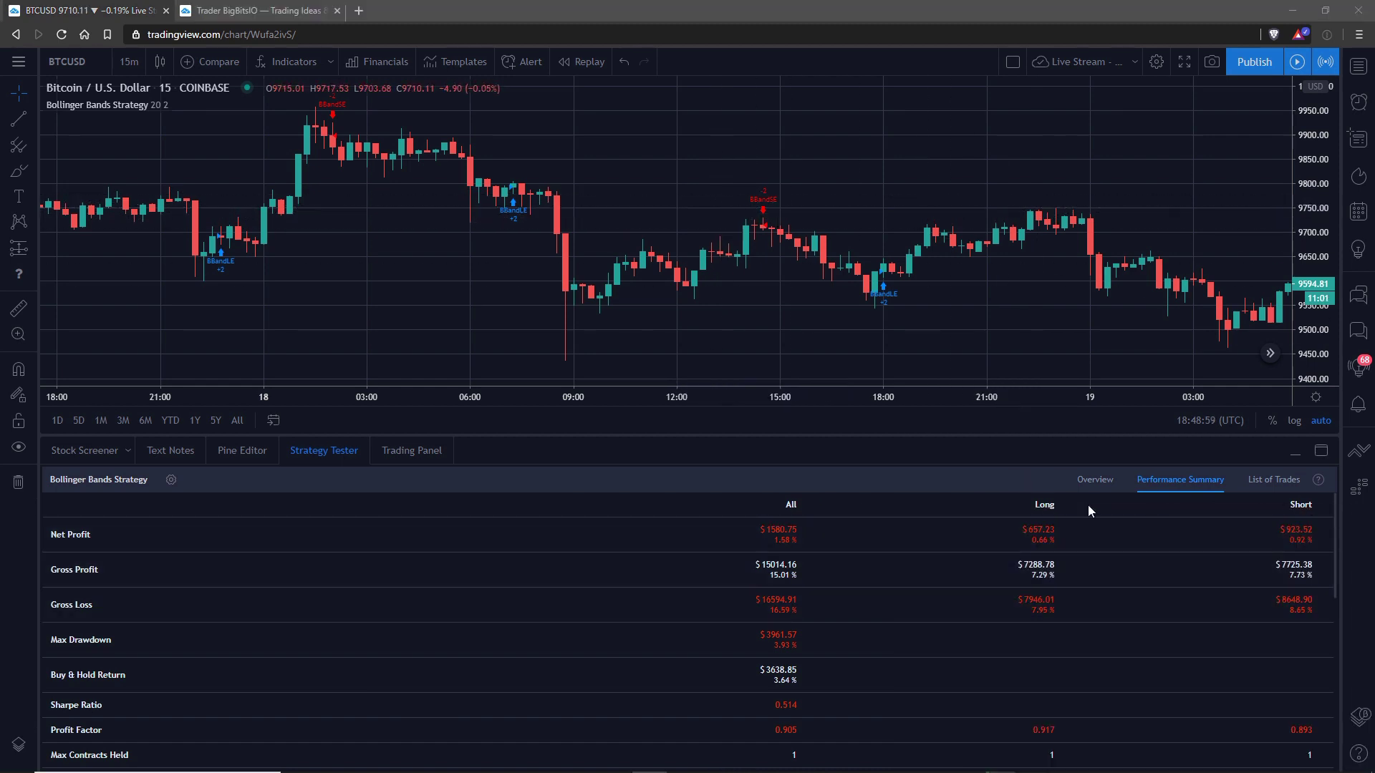
left_click(279, 71)
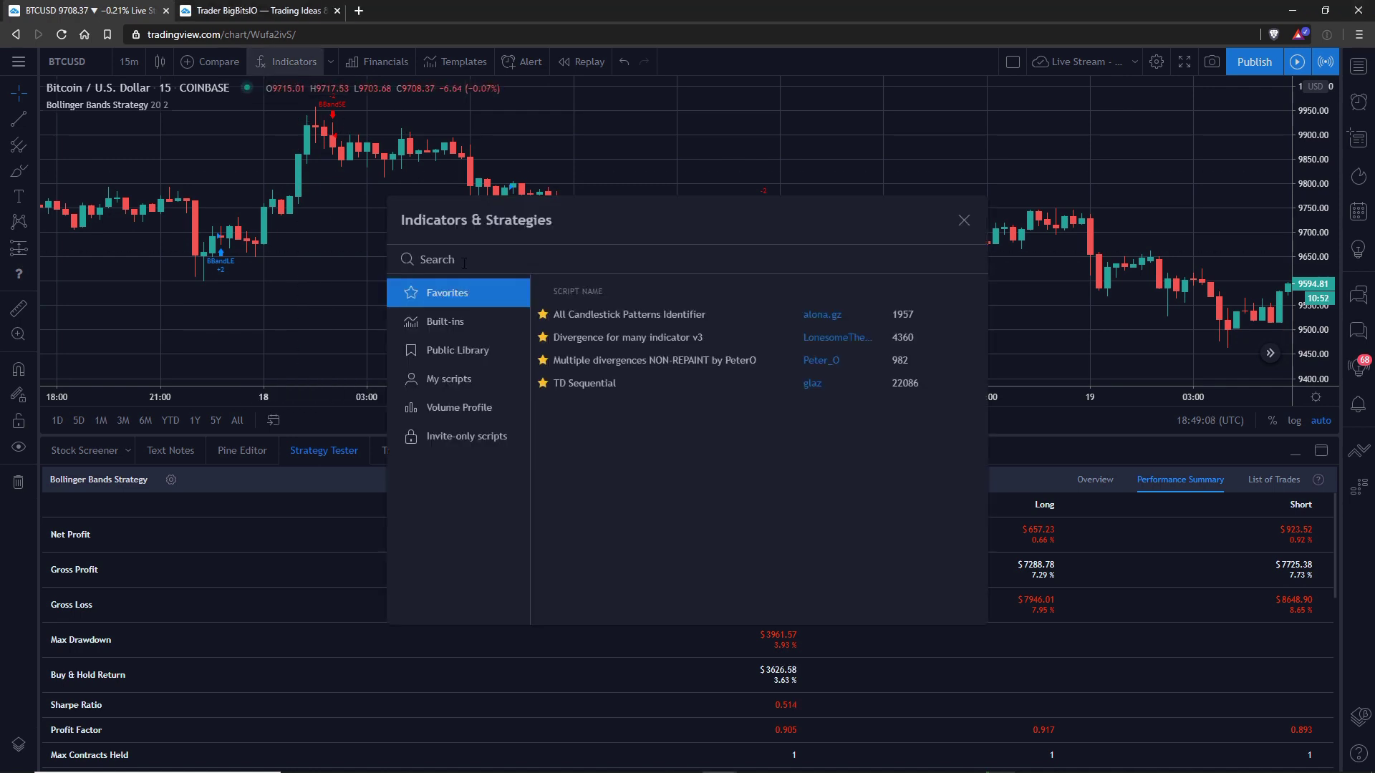
type("bollin")
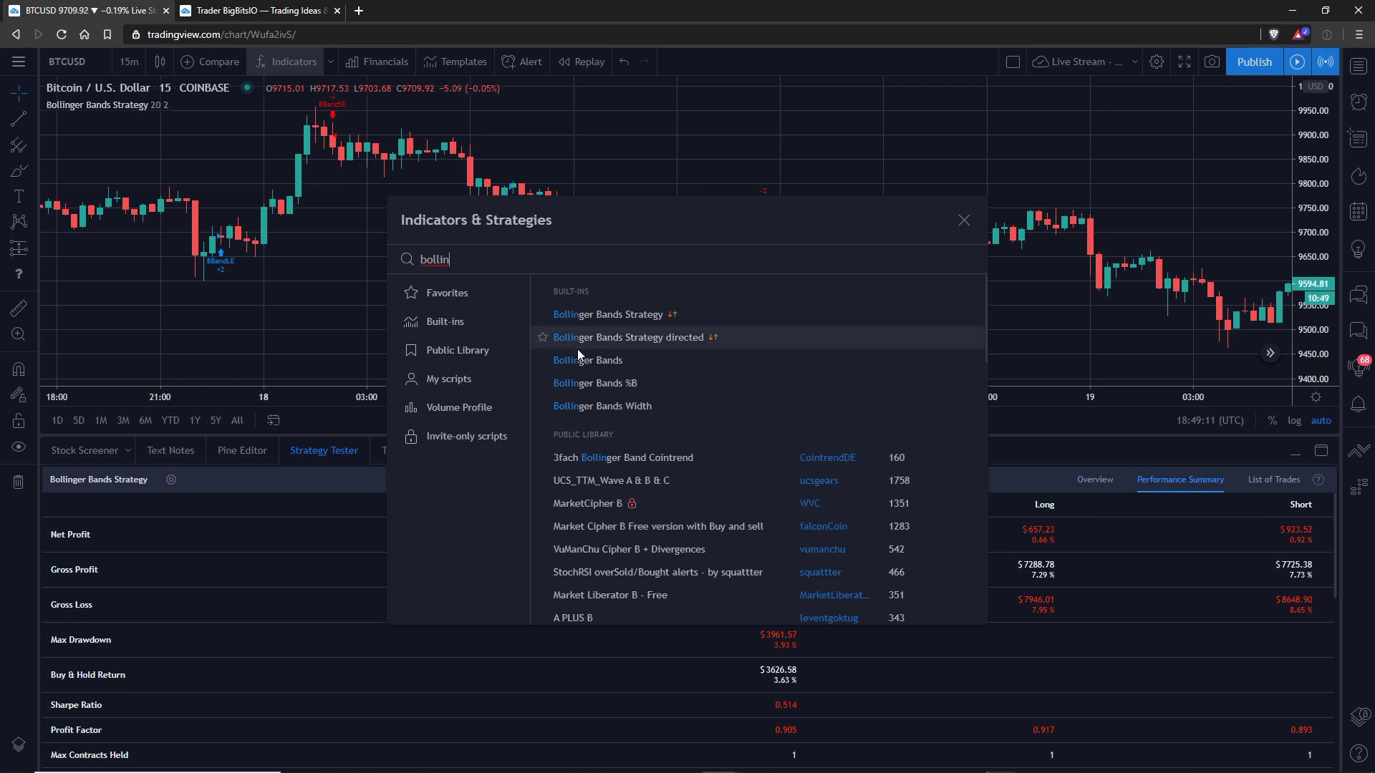
left_click(580, 361)
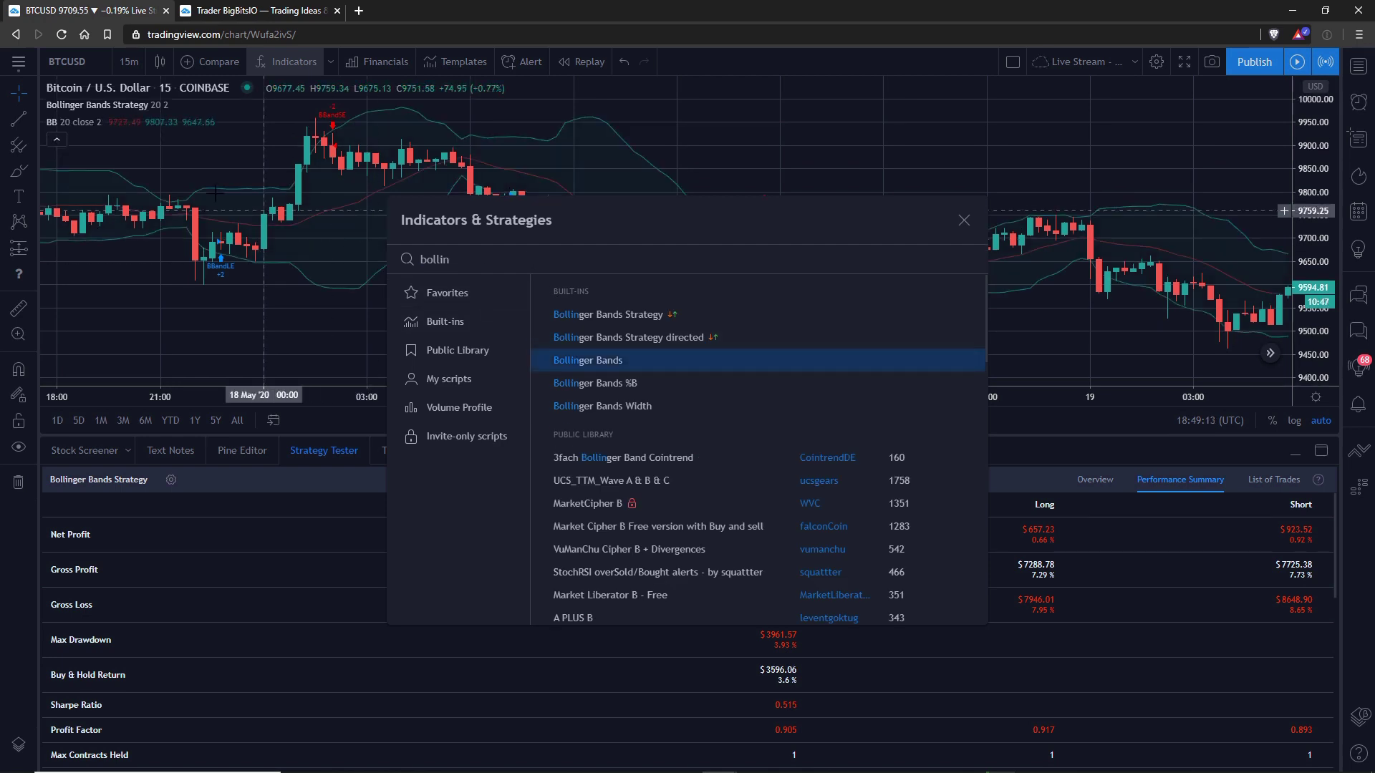
left_click(964, 220)
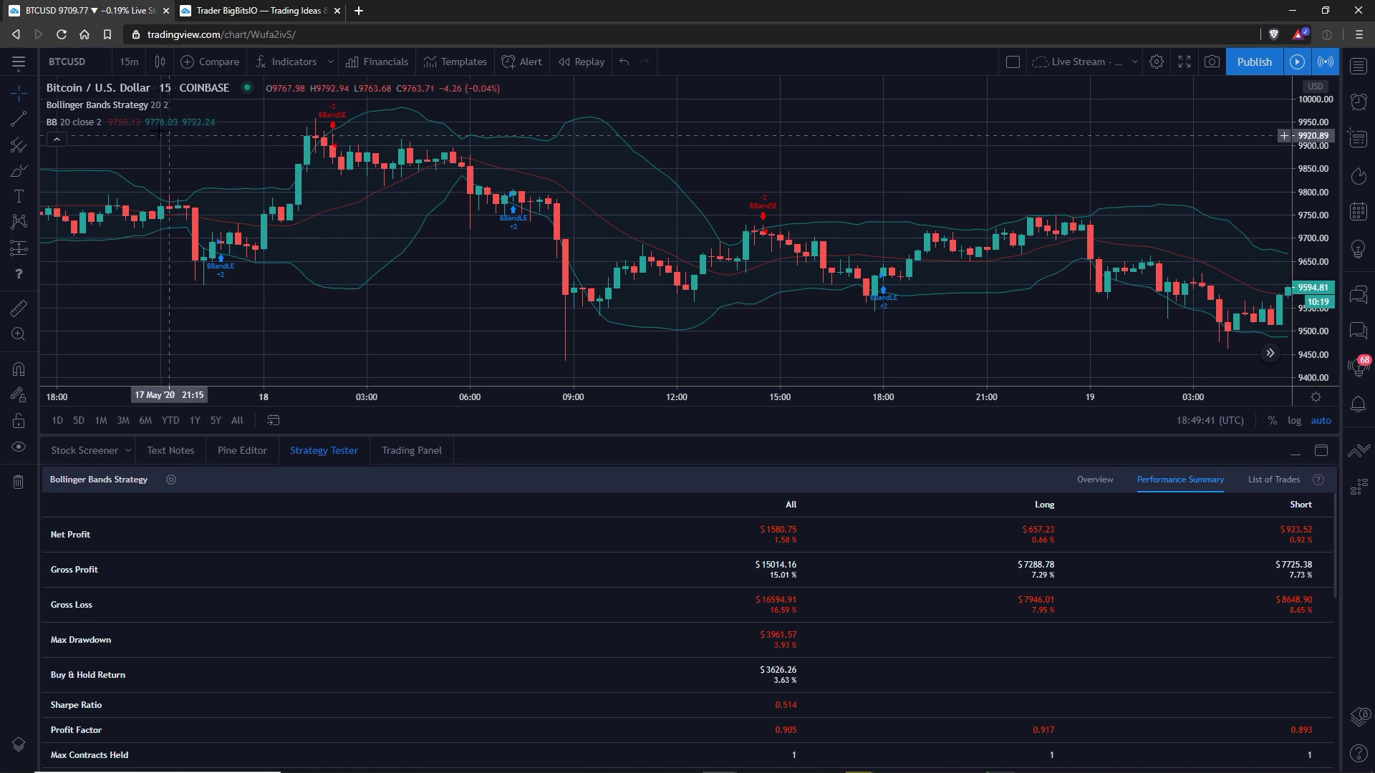
left_click(130, 61)
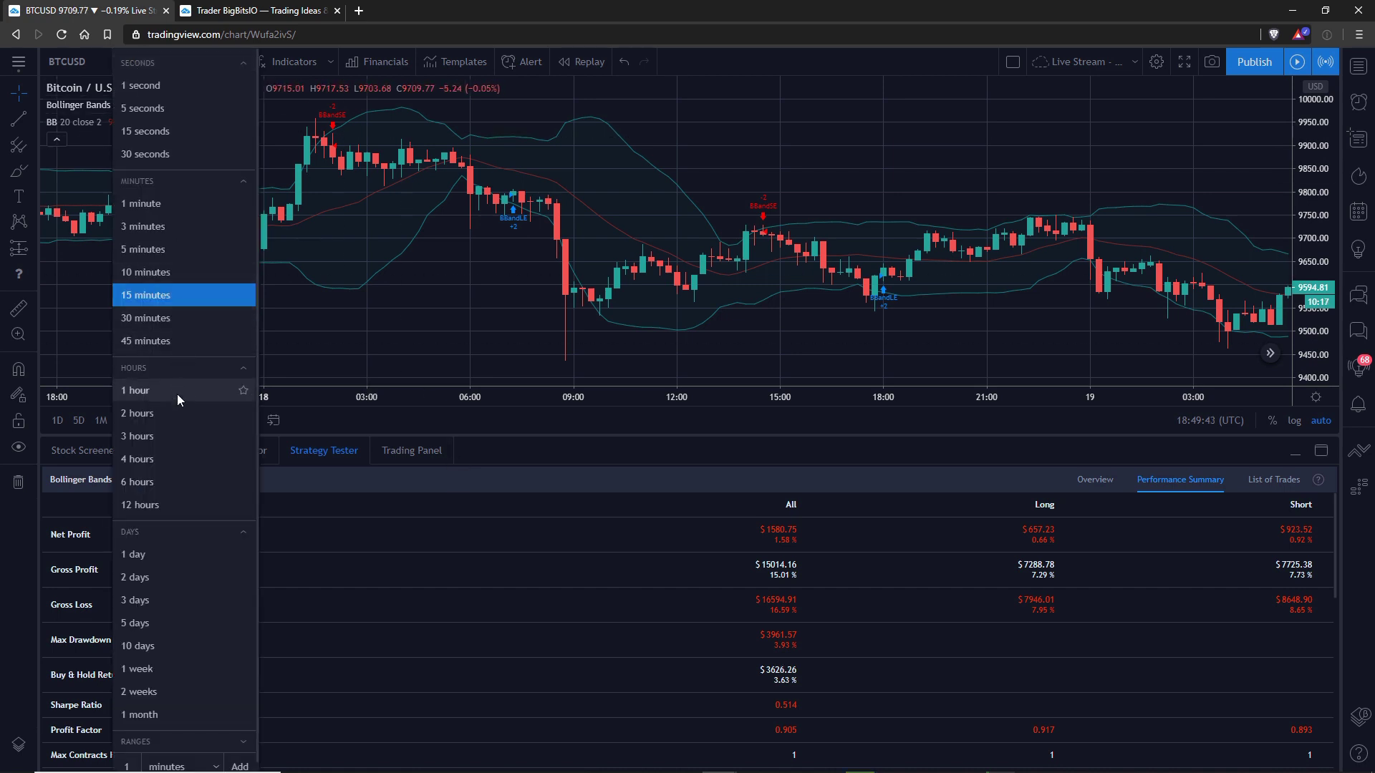
left_click(163, 458)
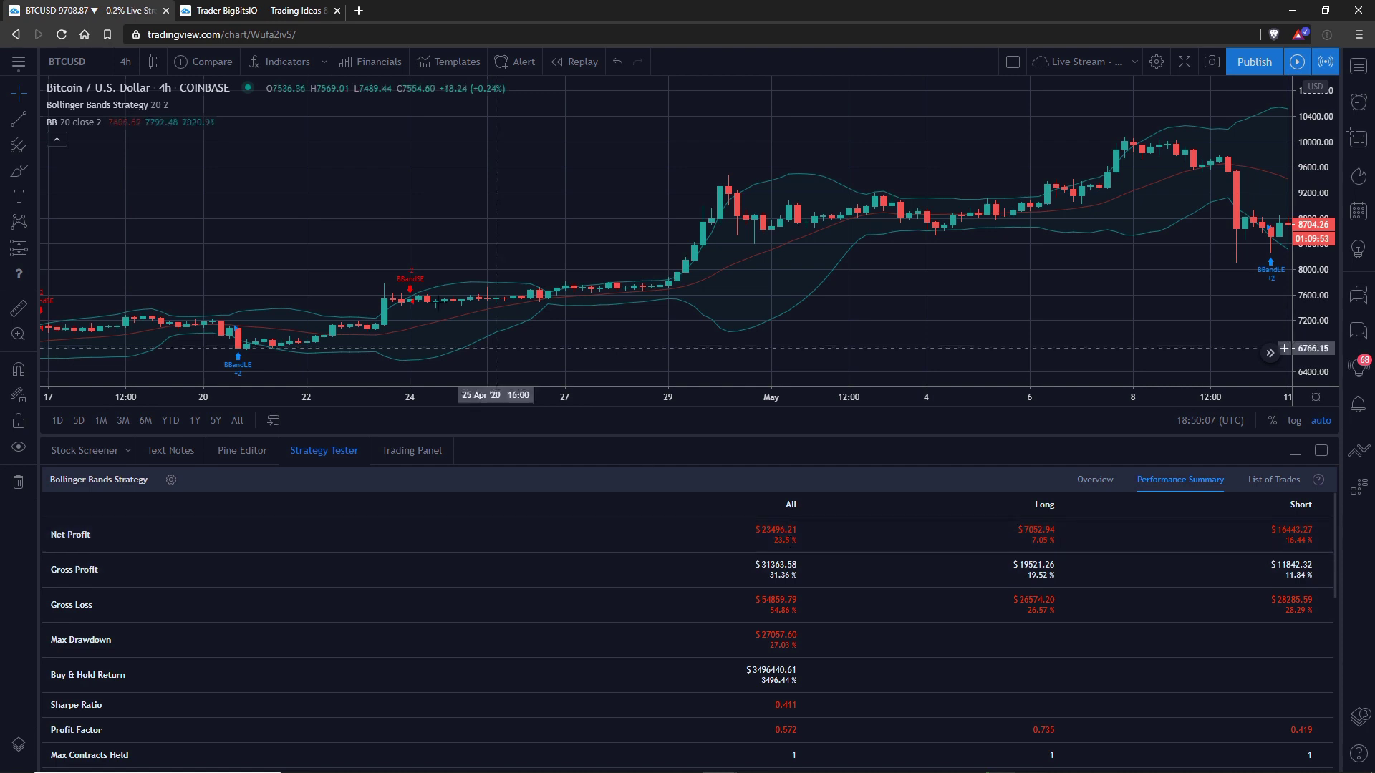
left_click(130, 63)
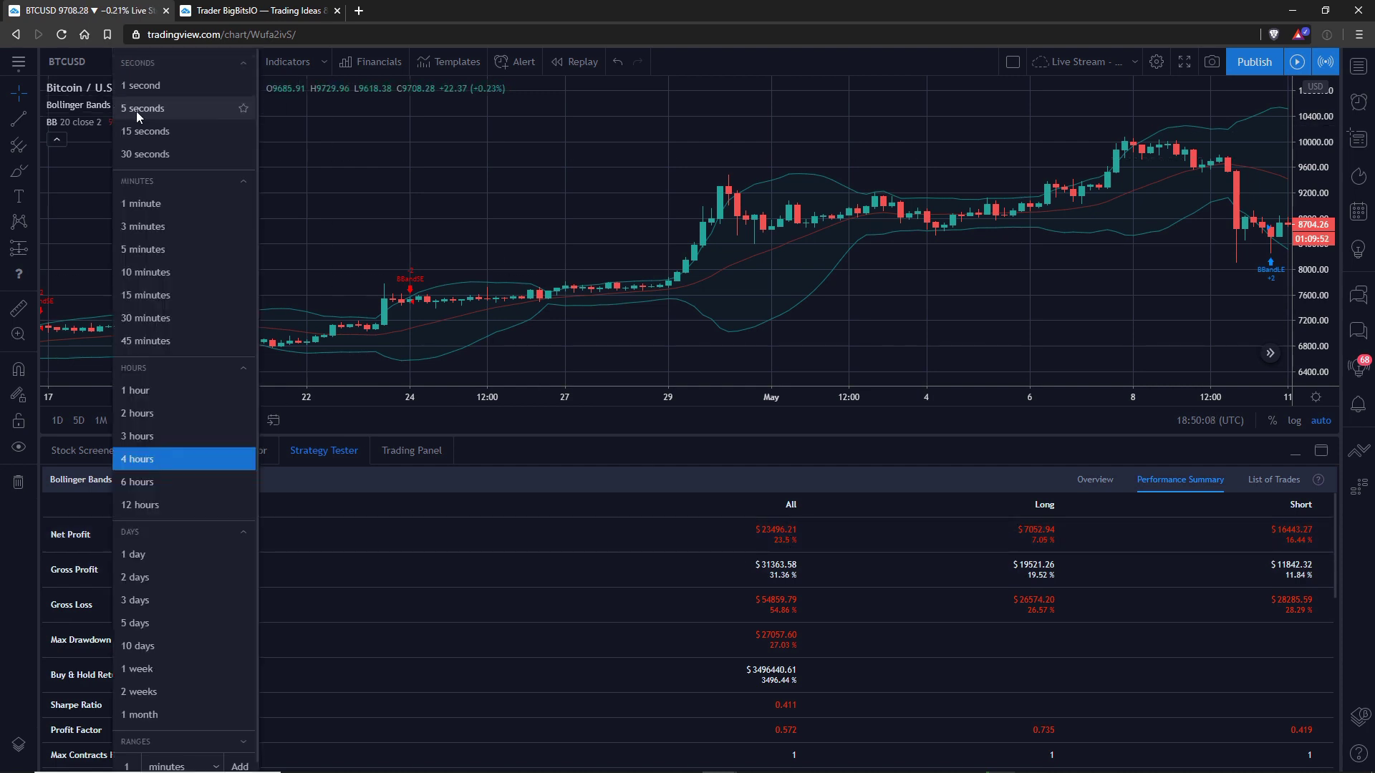
left_click(160, 296)
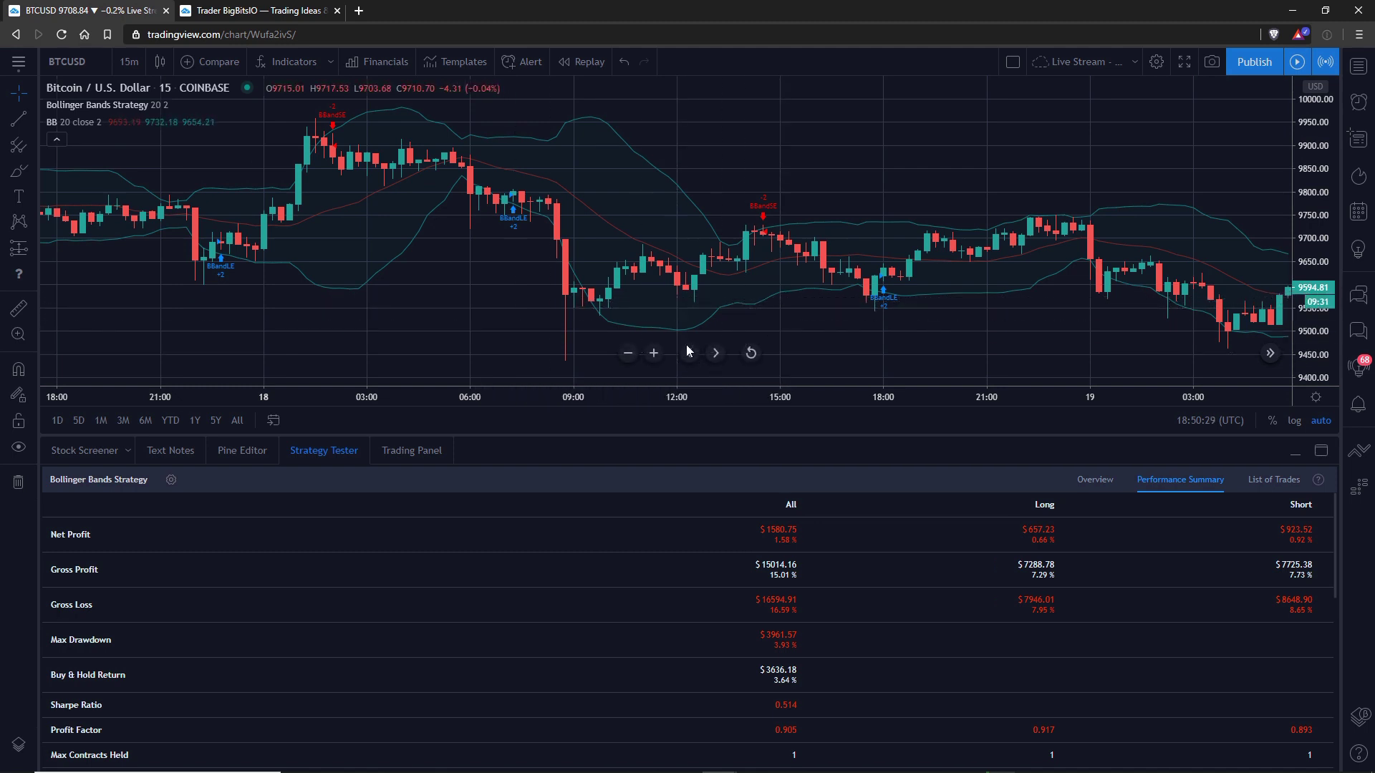
mouse_move(687, 351)
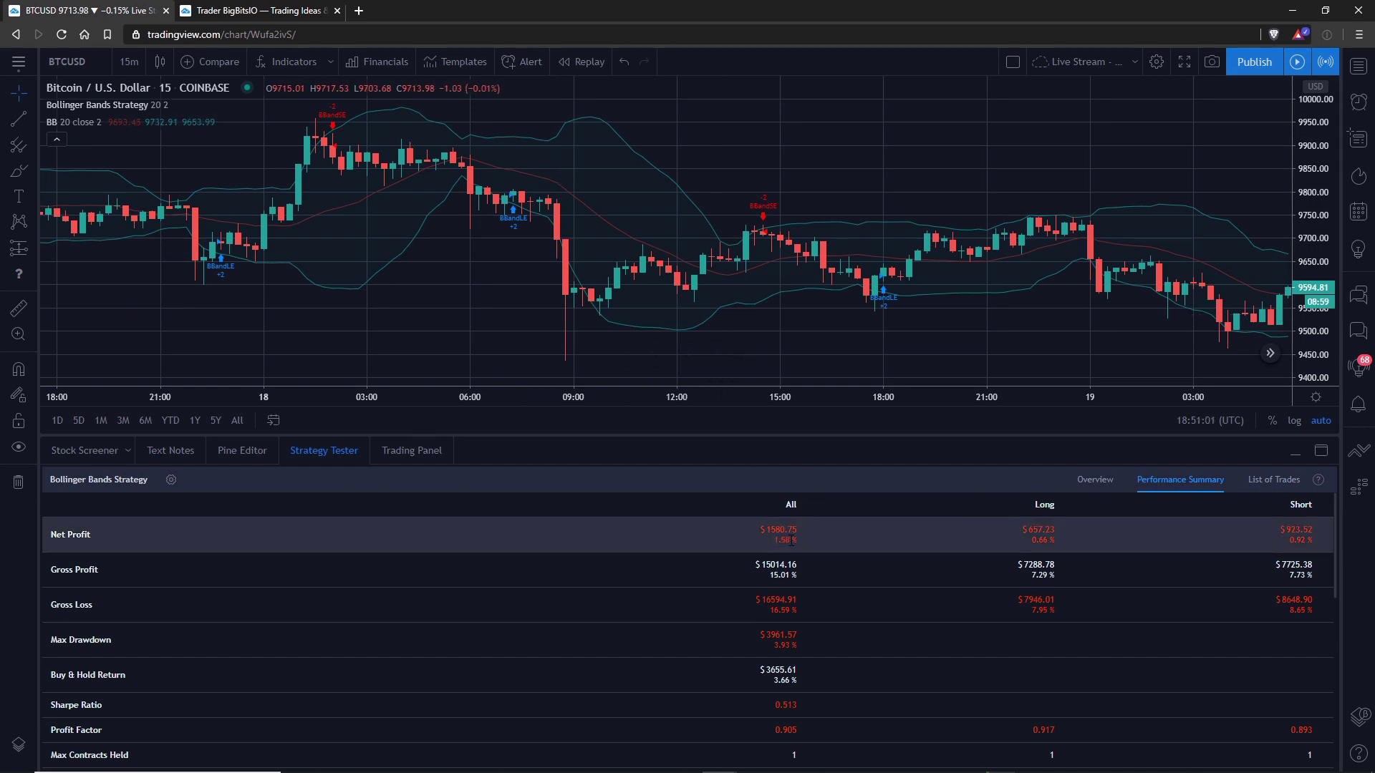
Step: Change the script's commission_value from 0 to 0.1 and save it as version 7
left_click(248, 451)
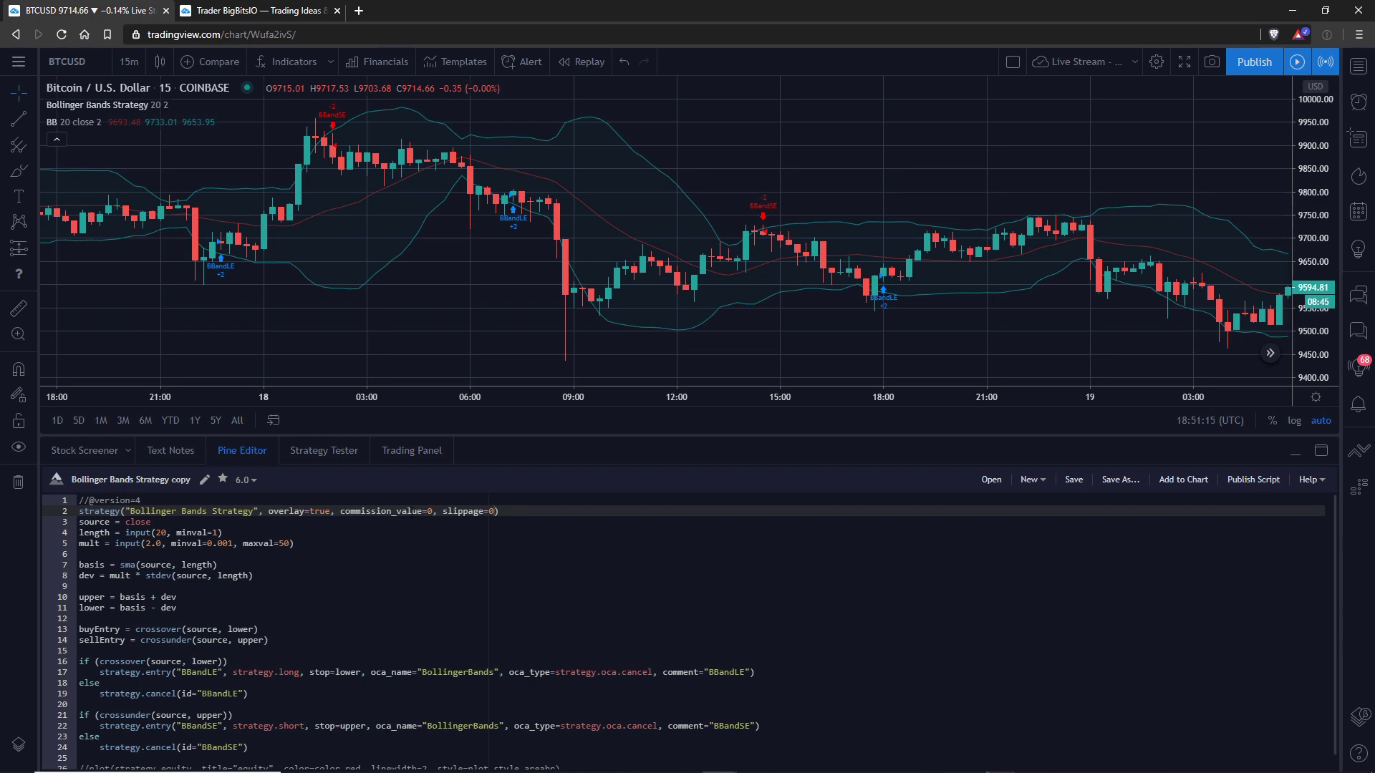
left_click(432, 512)
key("BackSpace")
type(".1")
left_click(1075, 482)
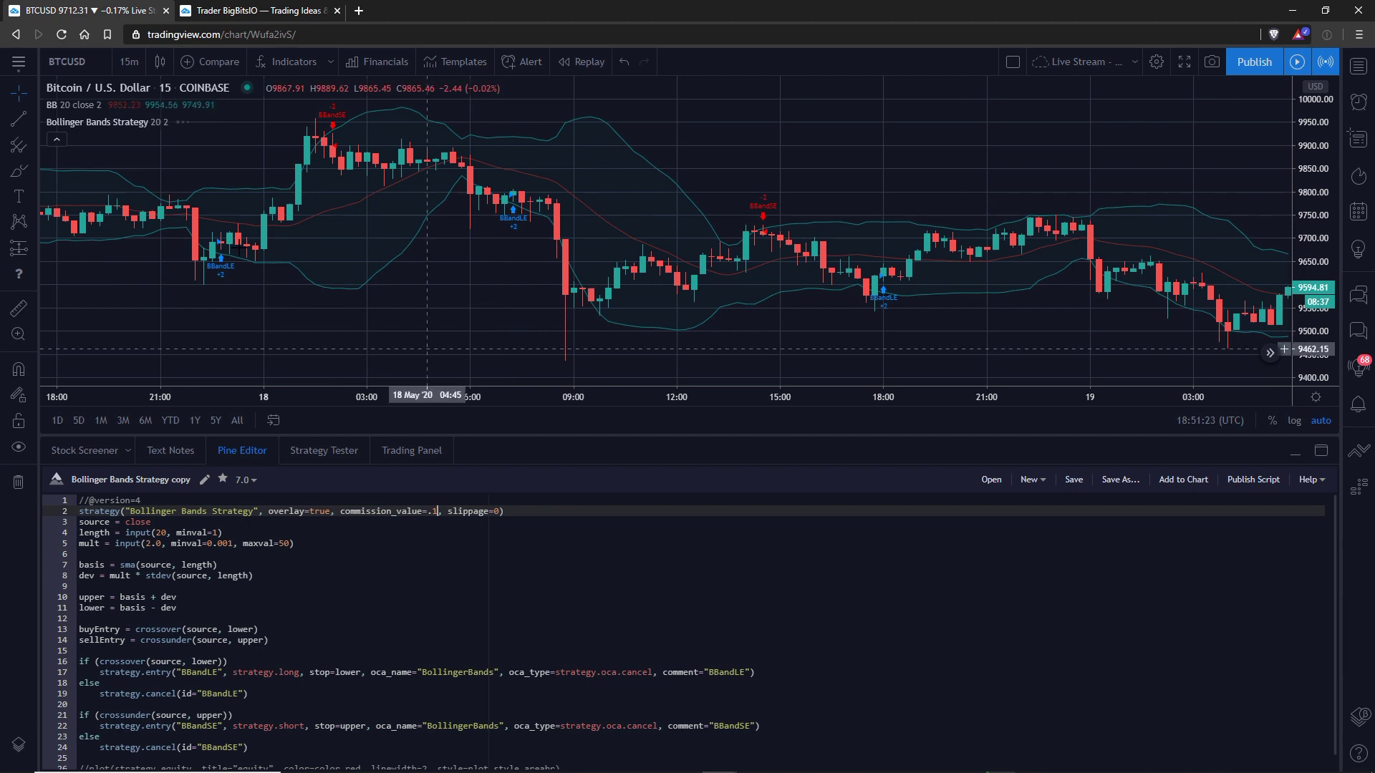
left_click(325, 448)
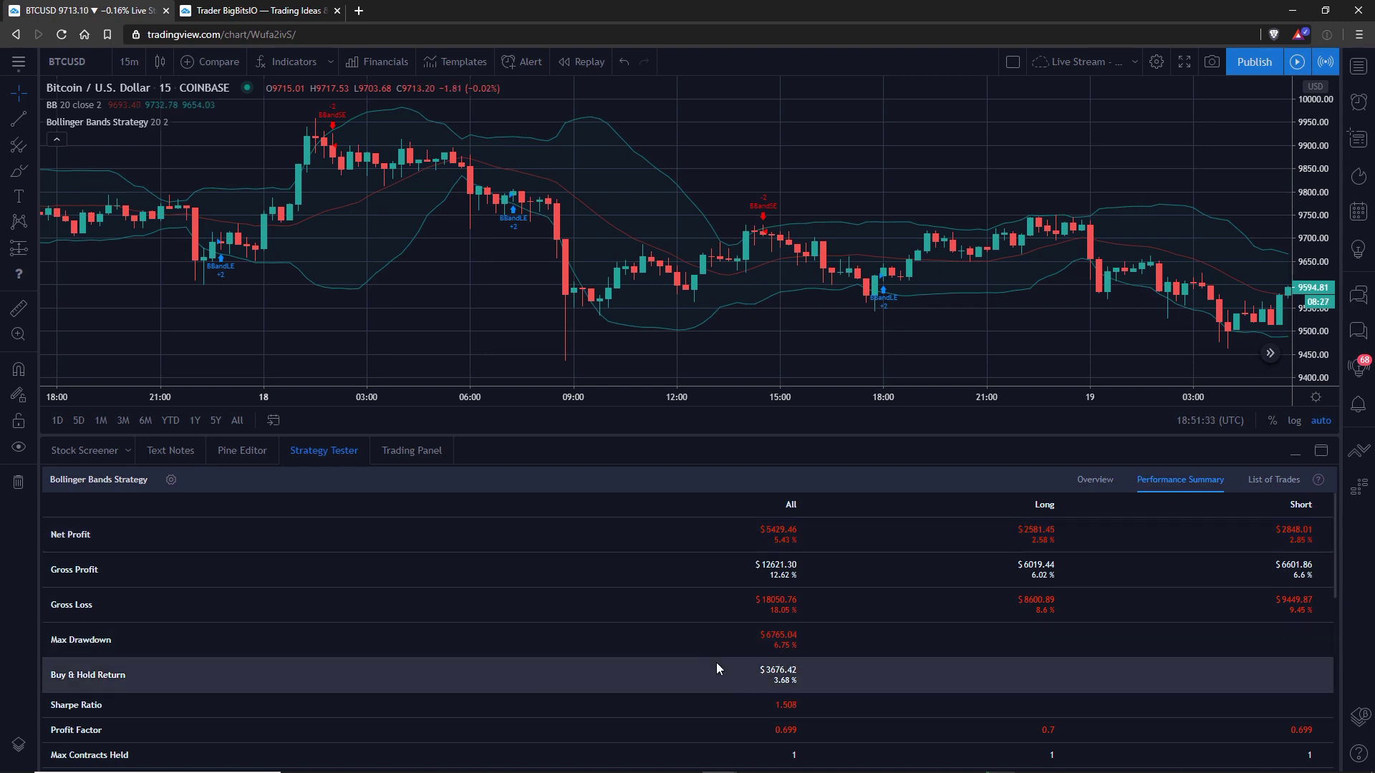
scroll(680, 674, "down", 3)
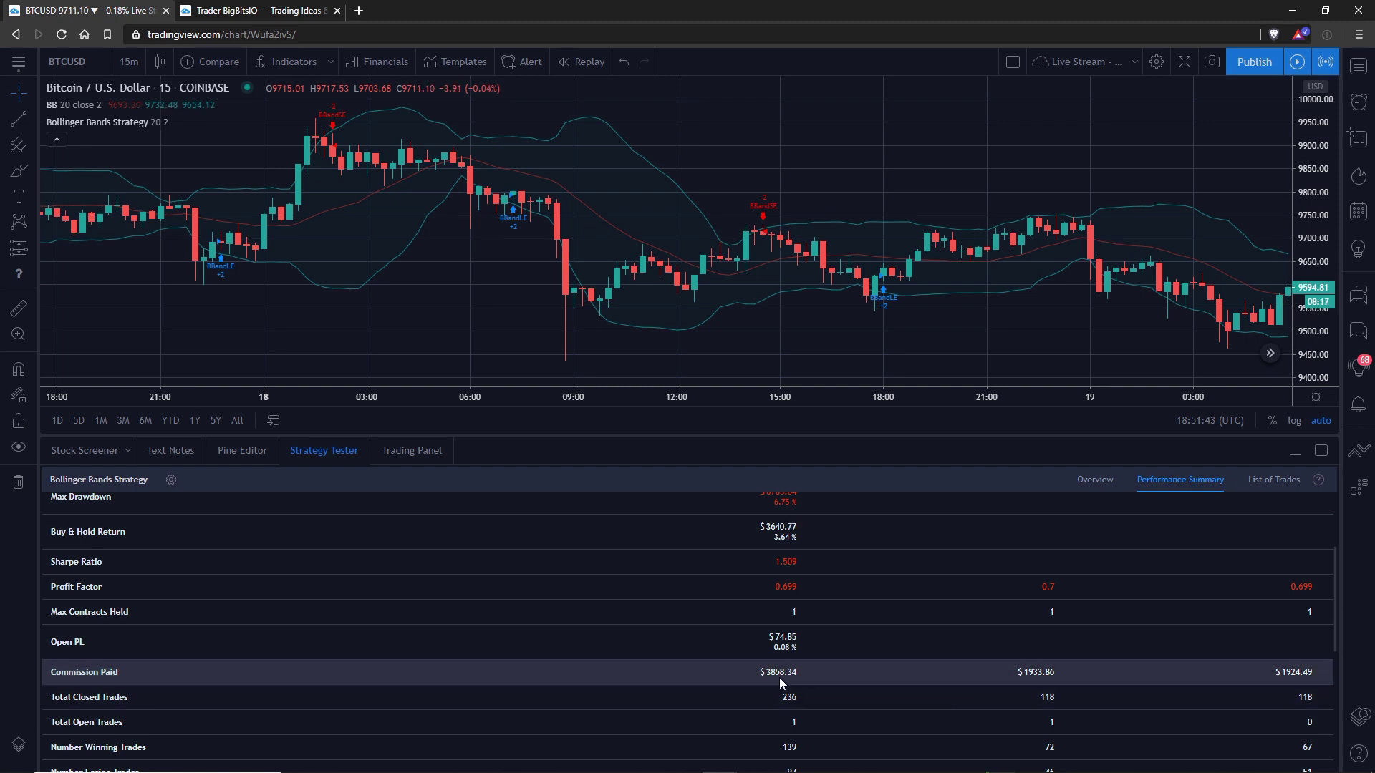
scroll(779, 678, "up", 3)
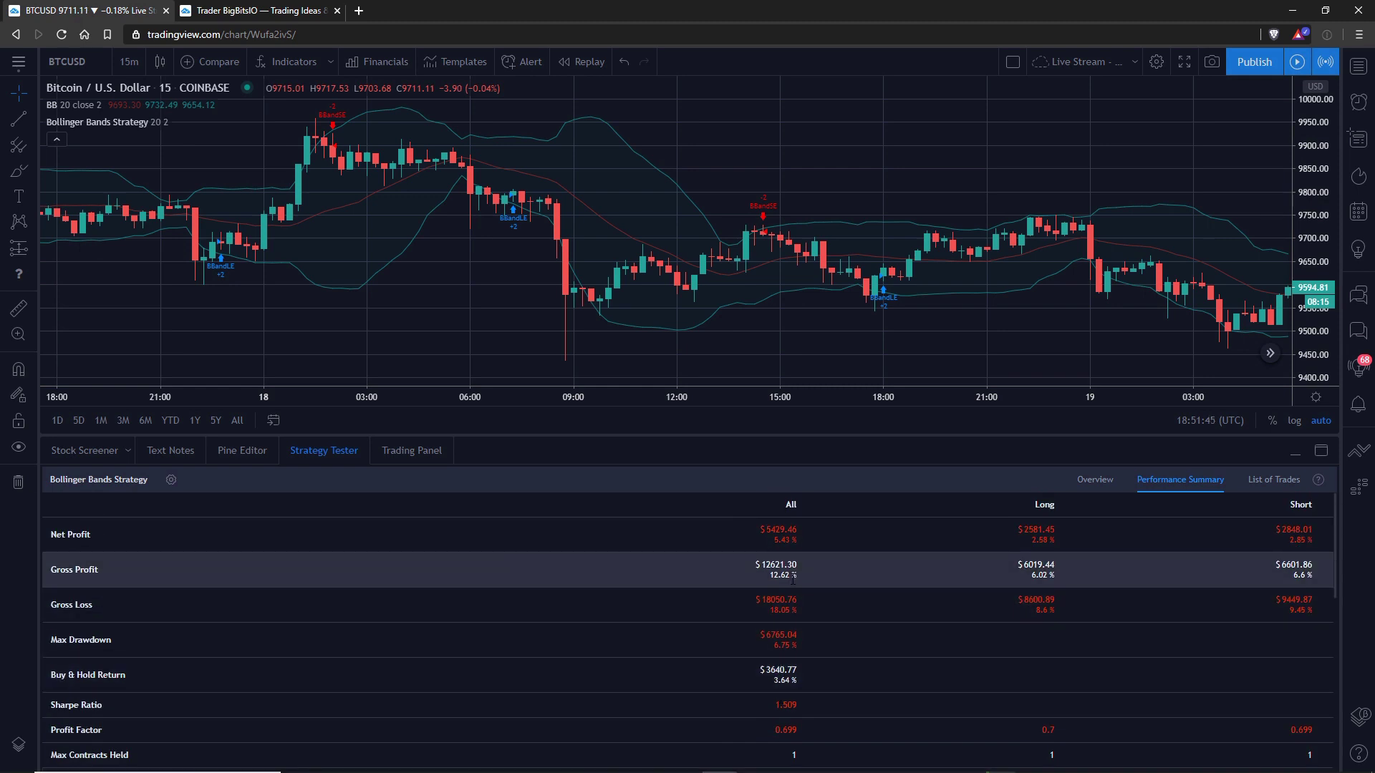
scroll(793, 579, "down", 3)
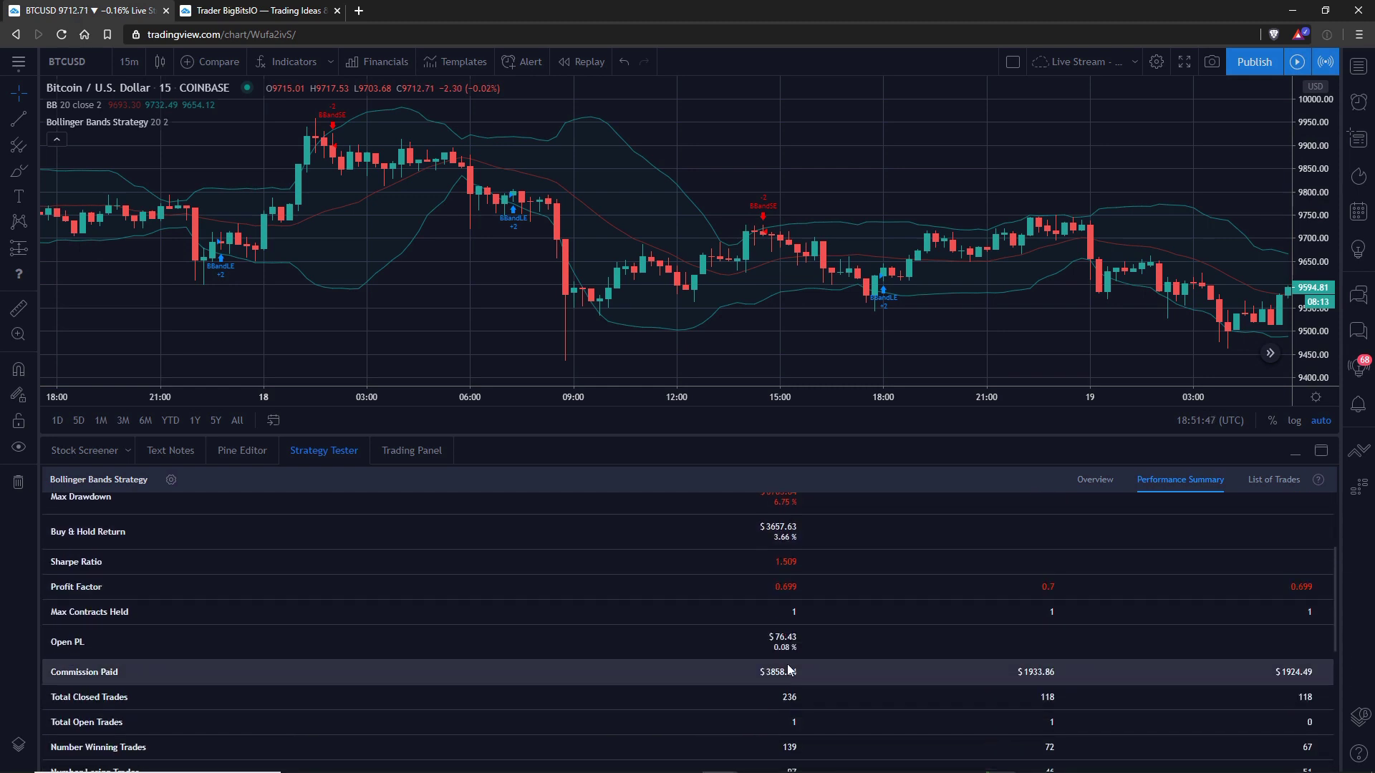
scroll(789, 670, "up", 3)
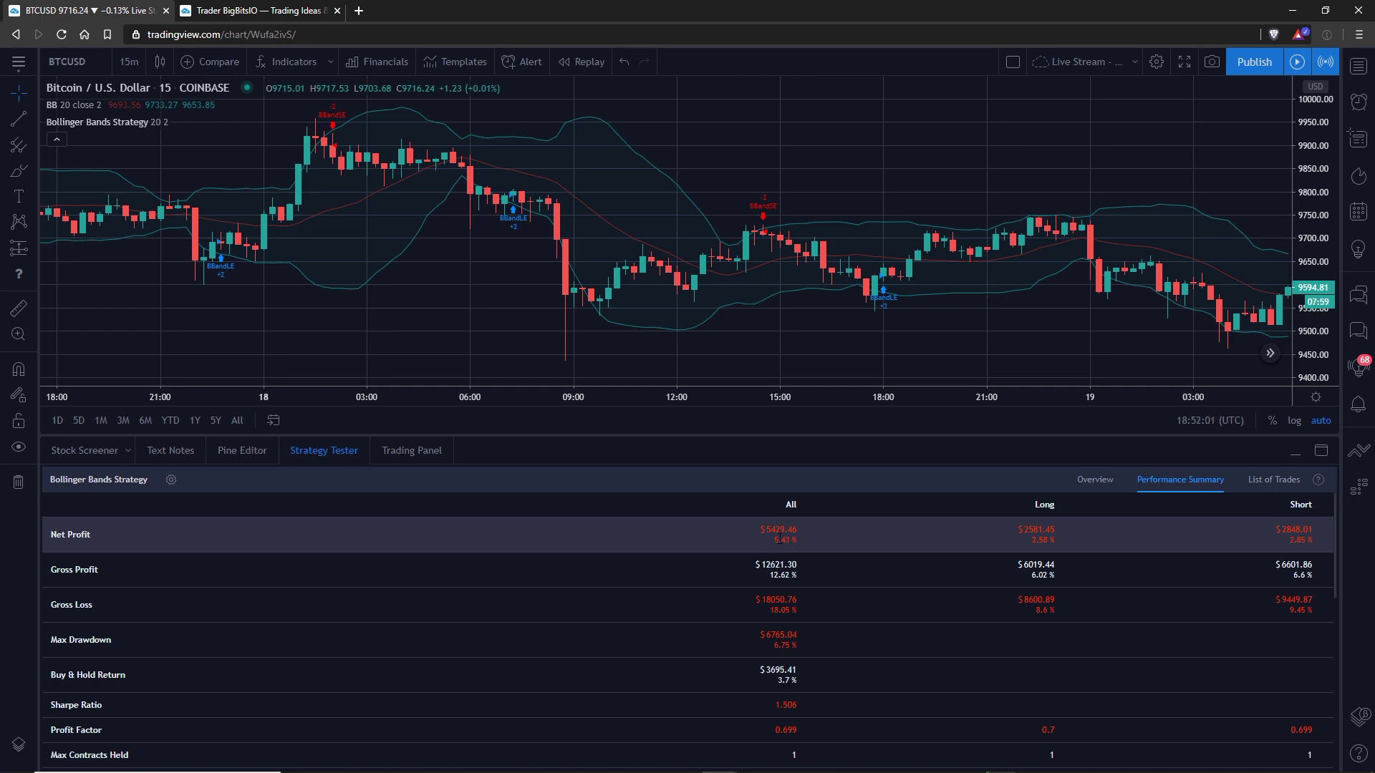
scroll(782, 543, "down", 2)
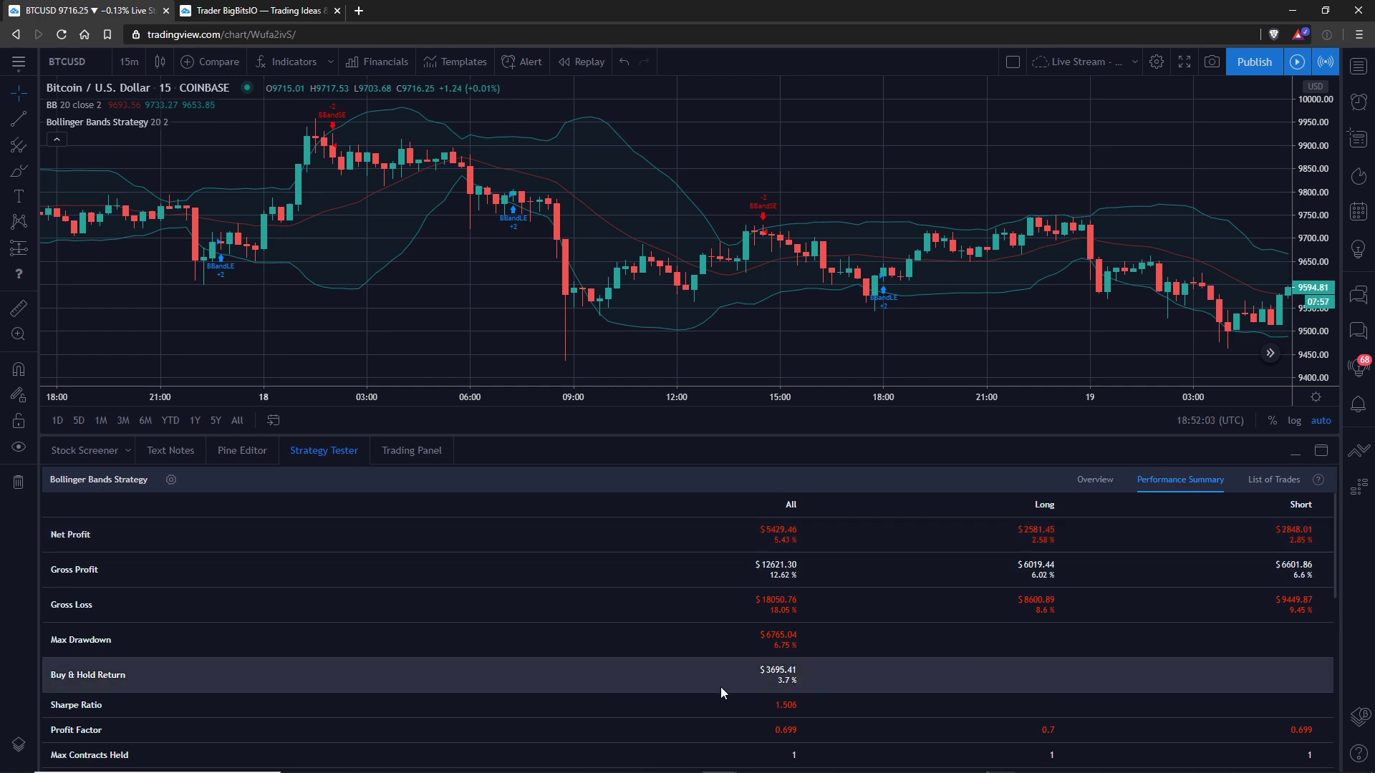
scroll(809, 662, "down", 1)
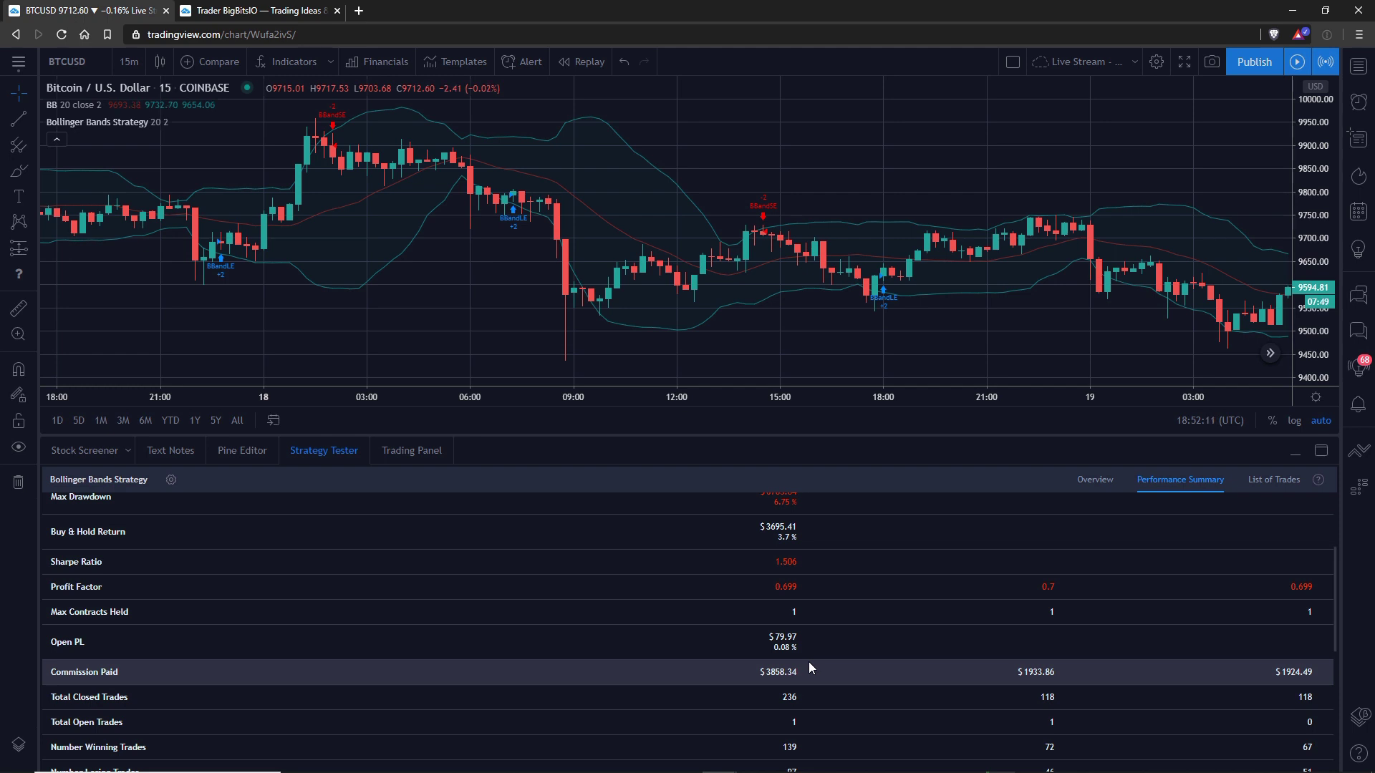
scroll(664, 596, "up", 2)
scroll(558, 515, "up", 1)
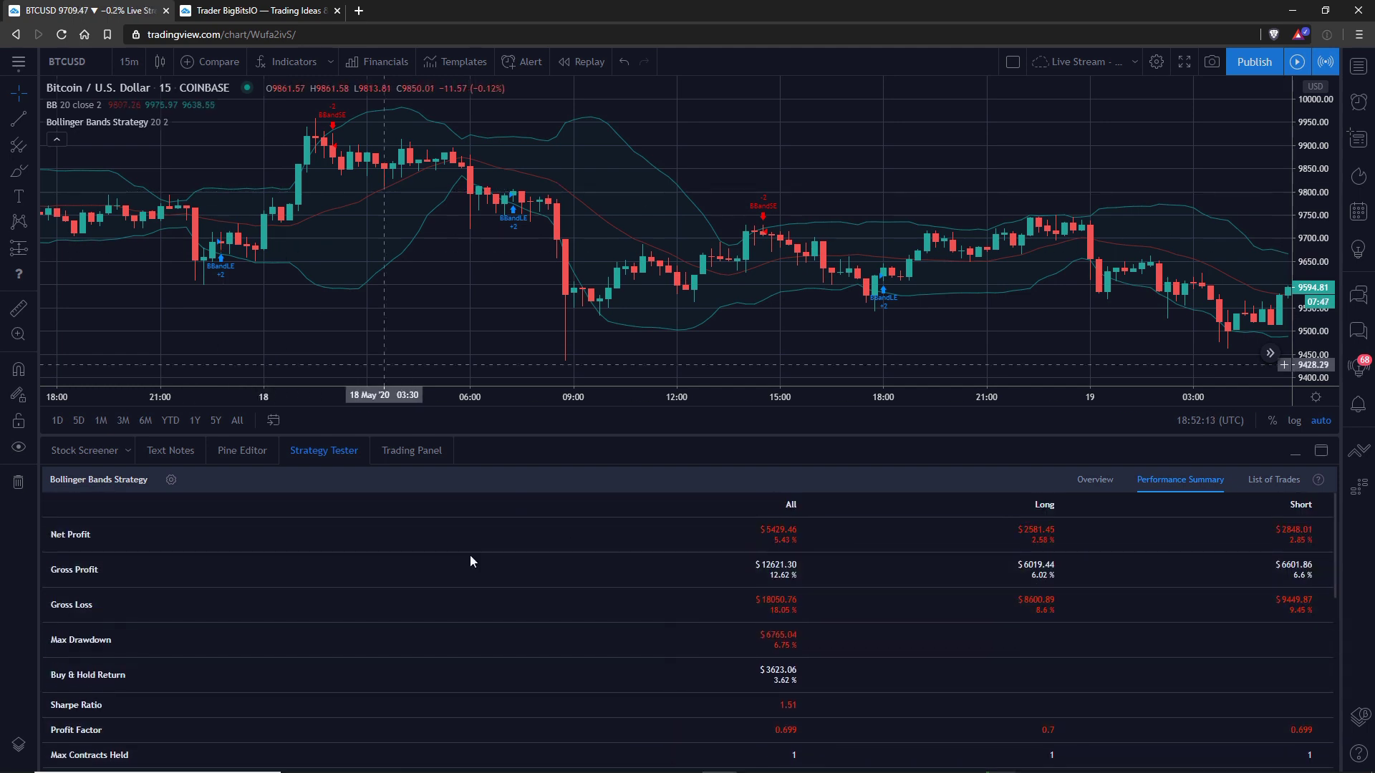
left_click(134, 59)
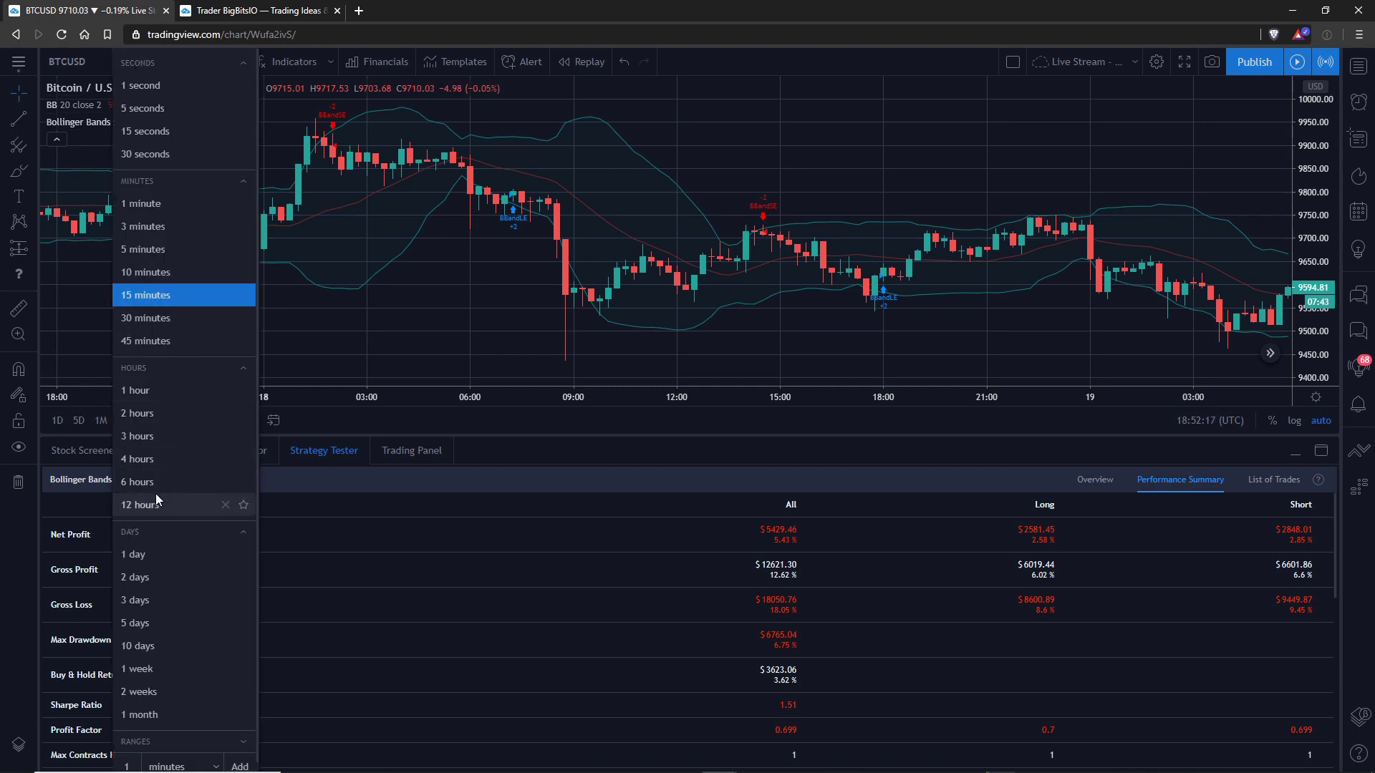
left_click(154, 462)
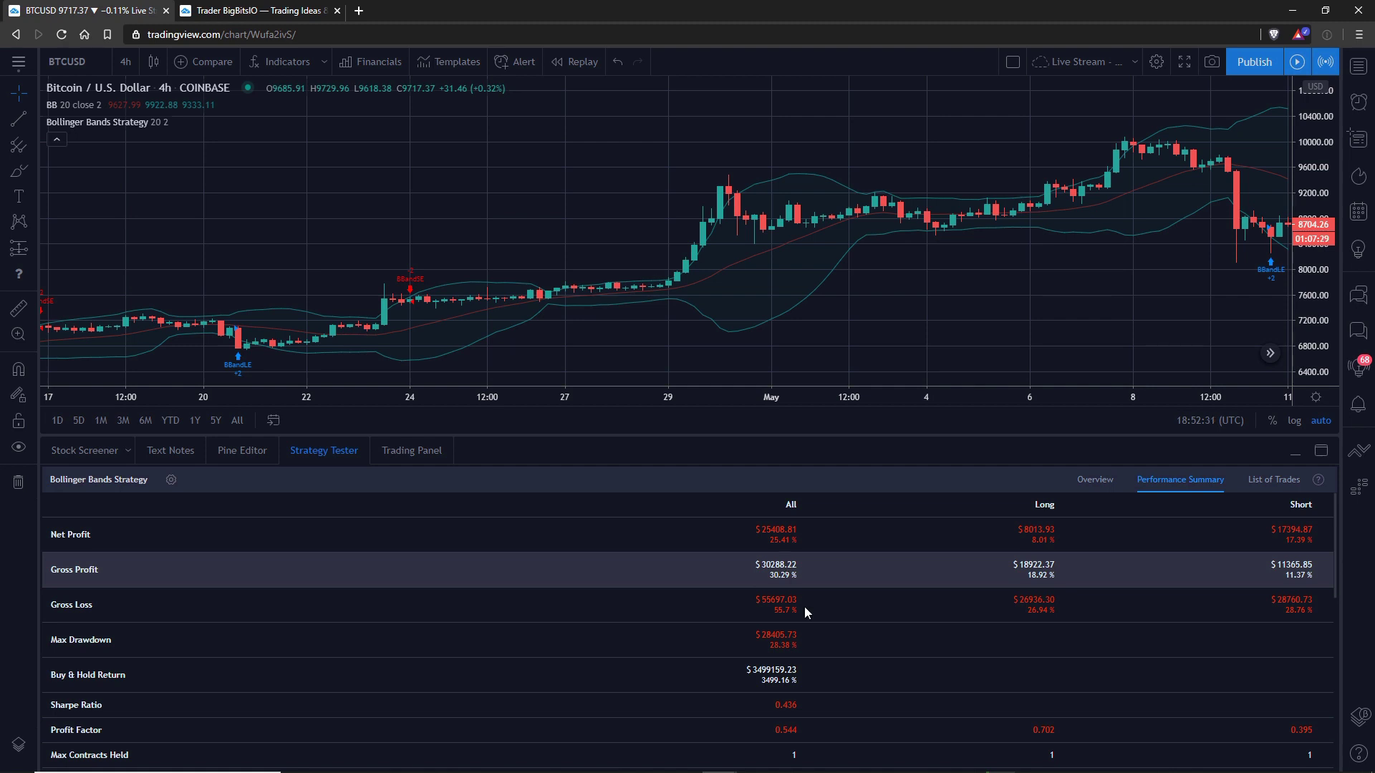
scroll(811, 616, "down", 2)
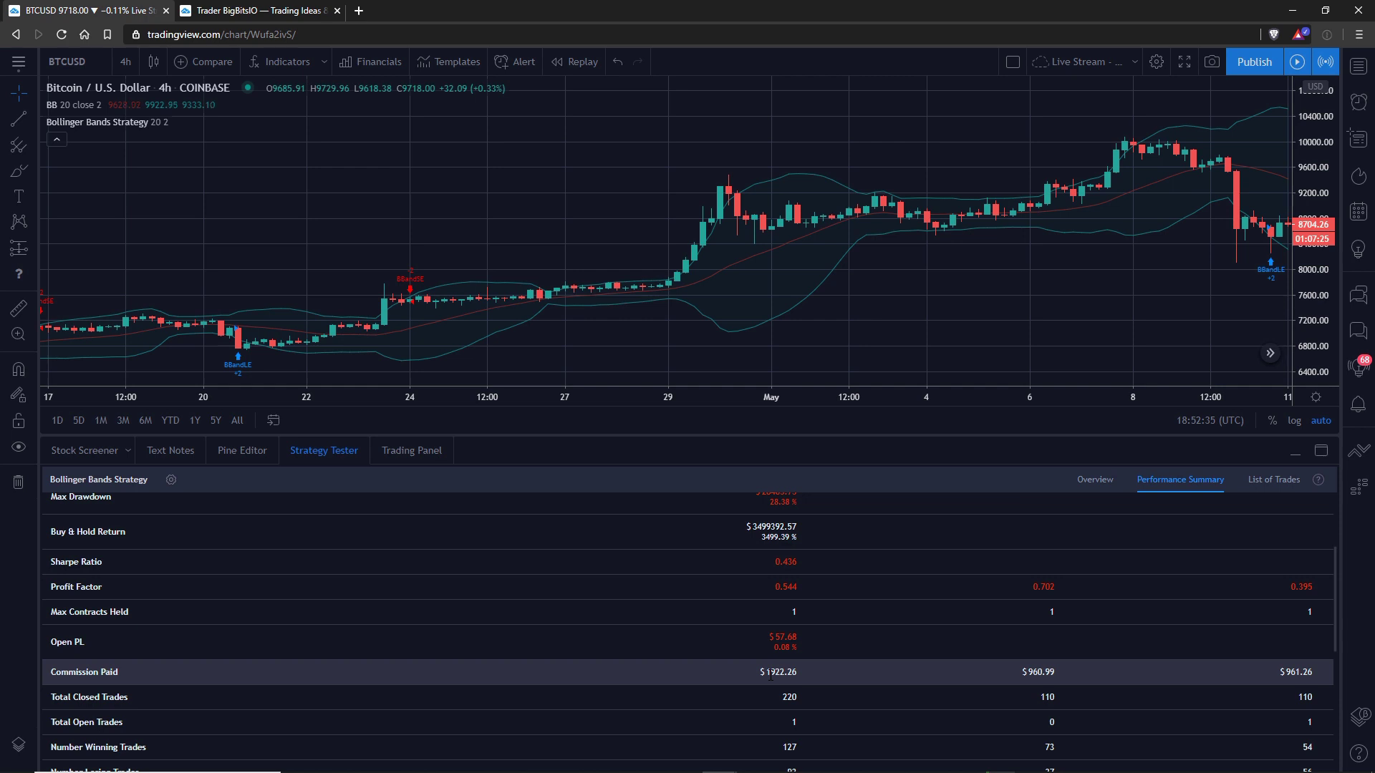
scroll(765, 671, "up", 2)
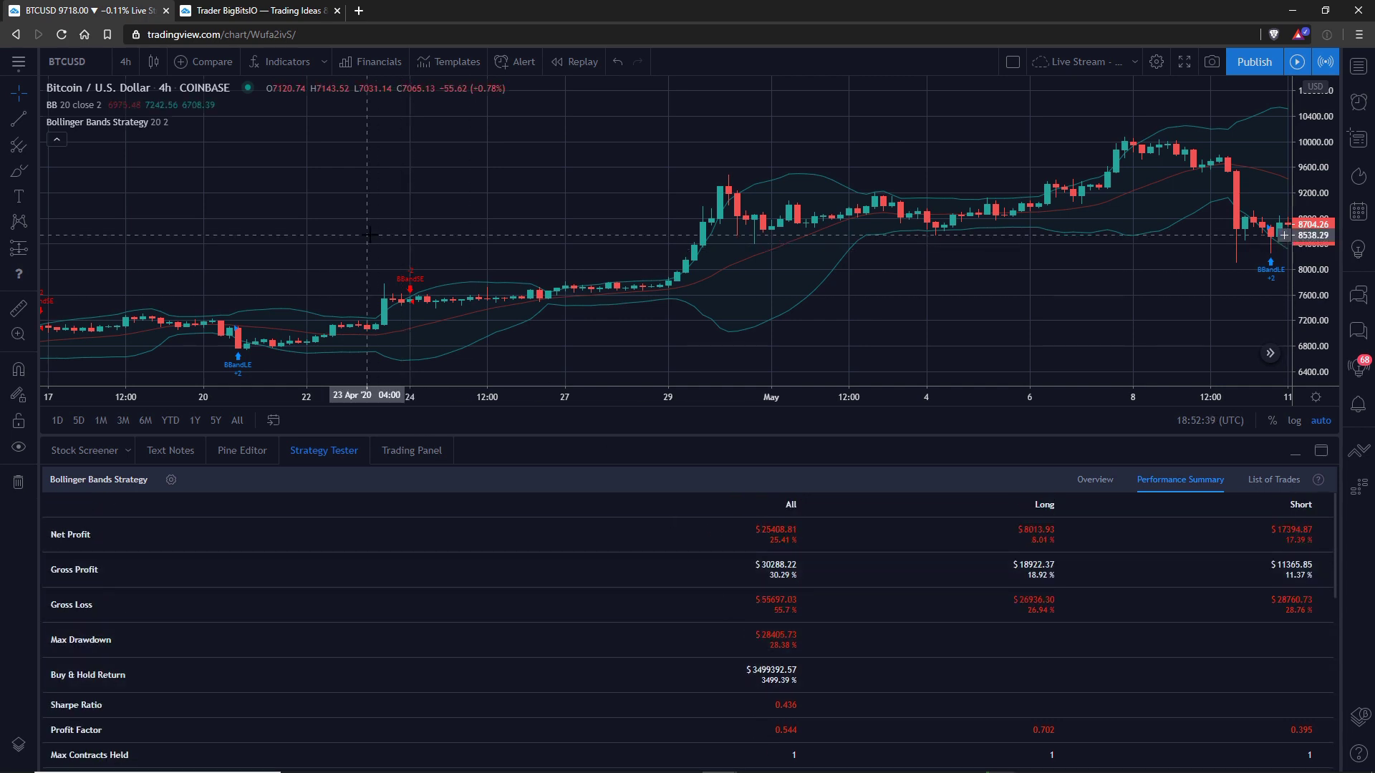
left_click(126, 61)
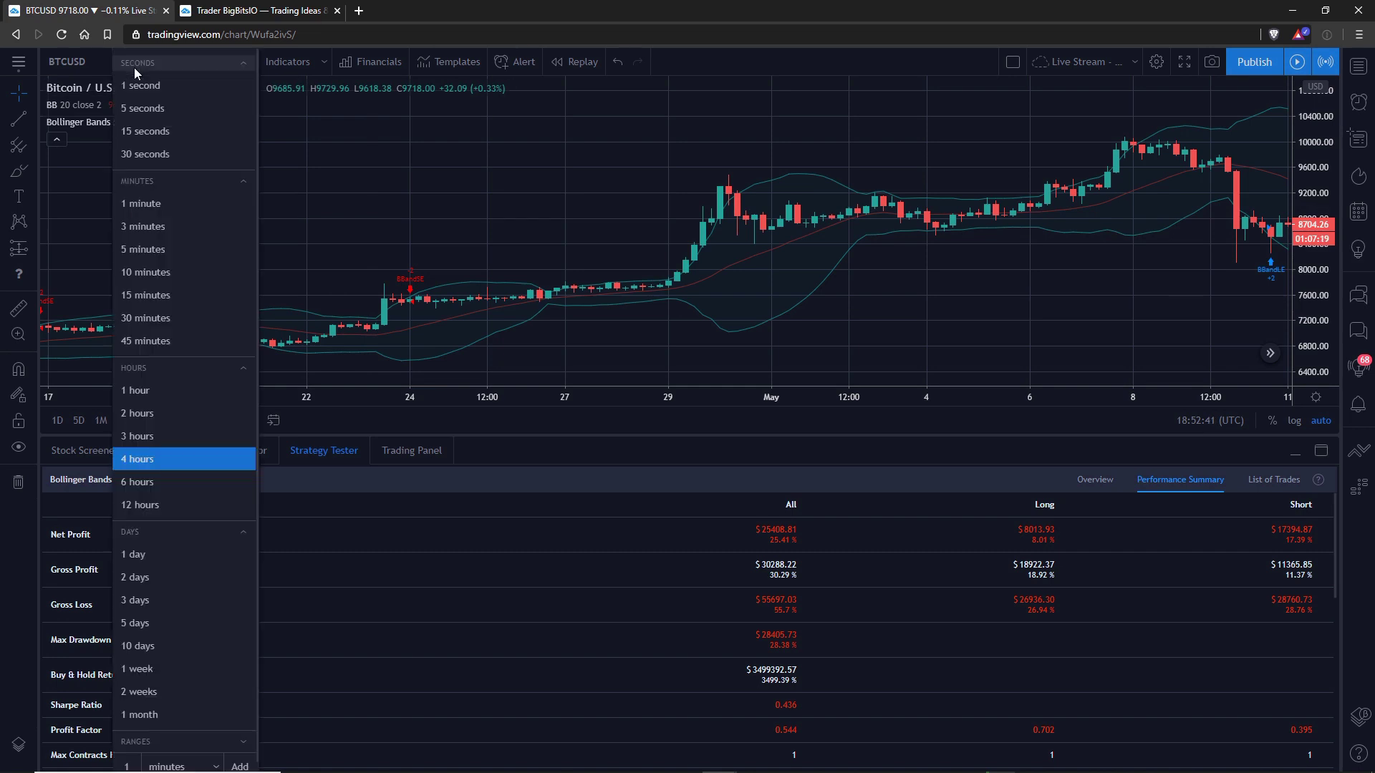
left_click(146, 294)
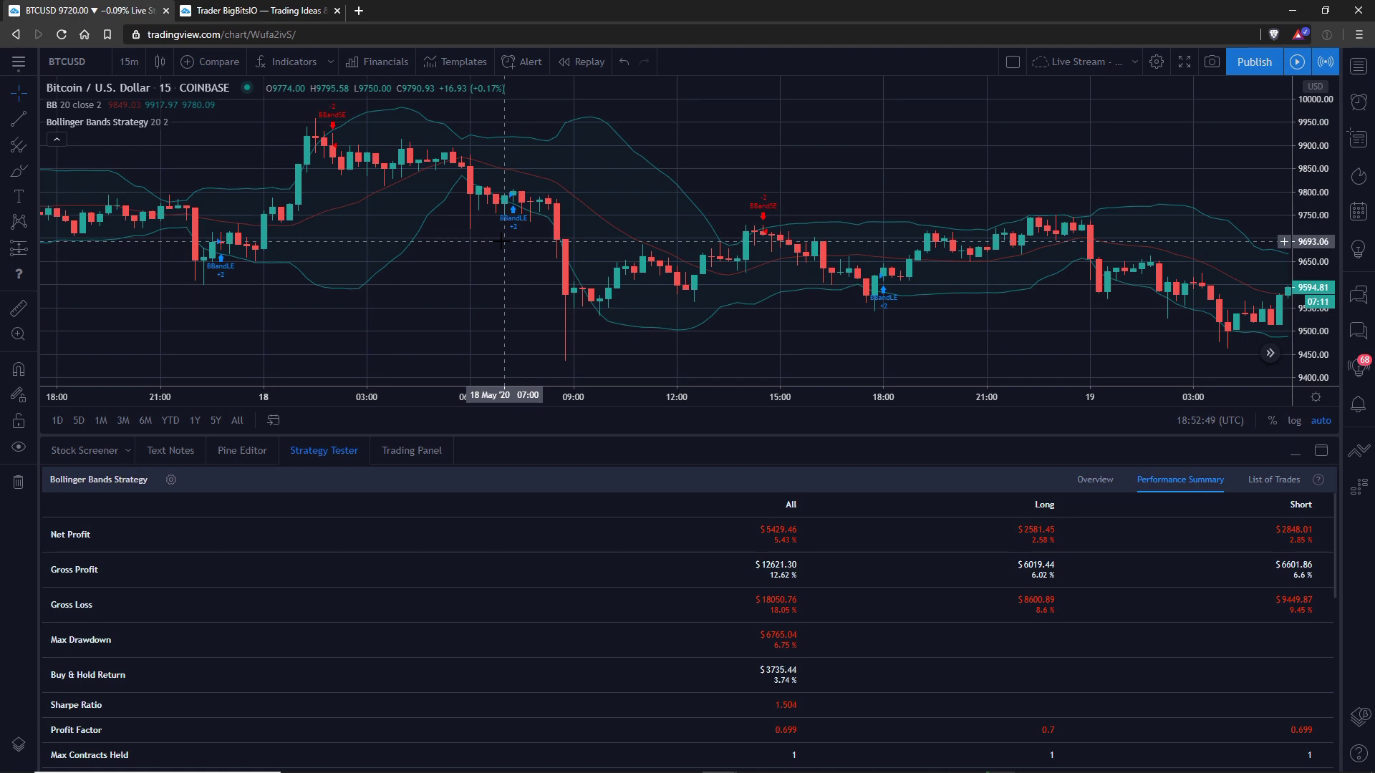
mouse_move(677, 306)
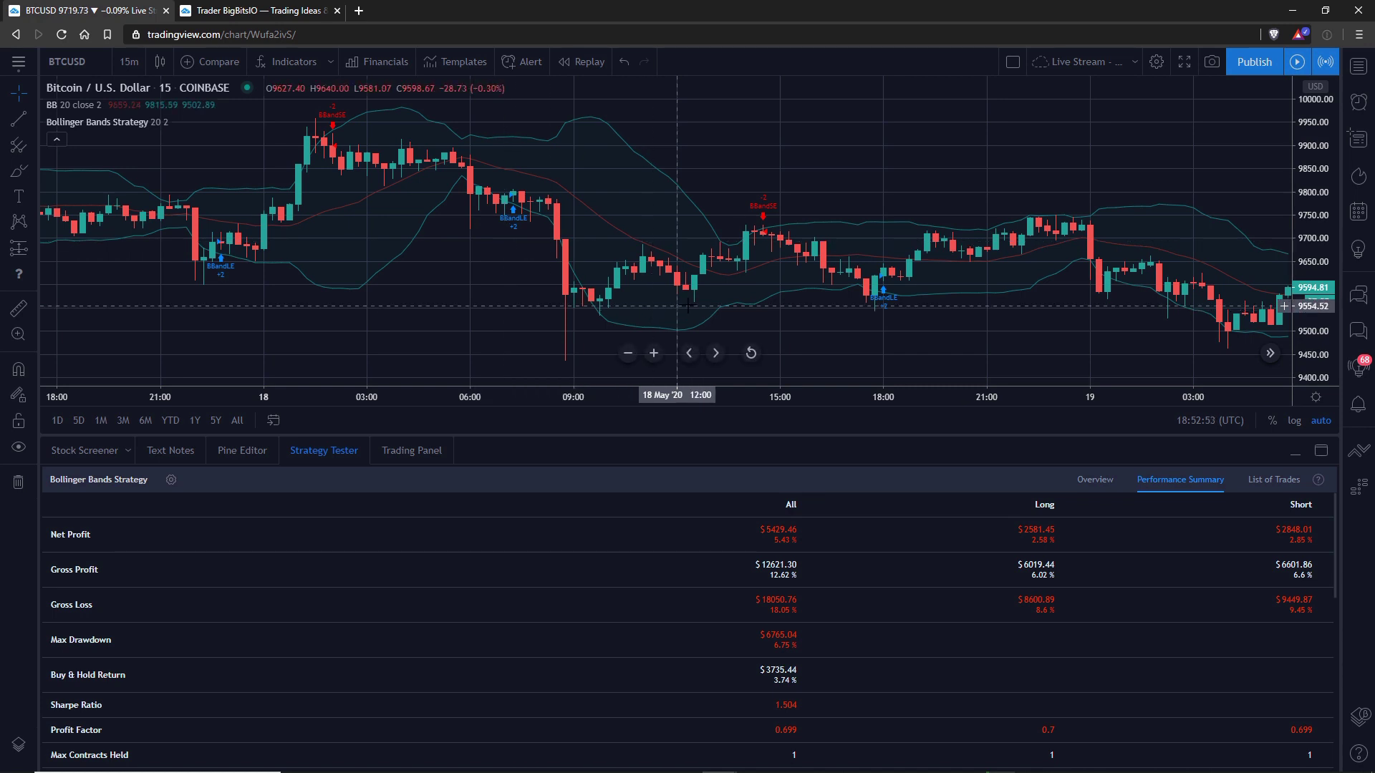
scroll(827, 592, "down", 1)
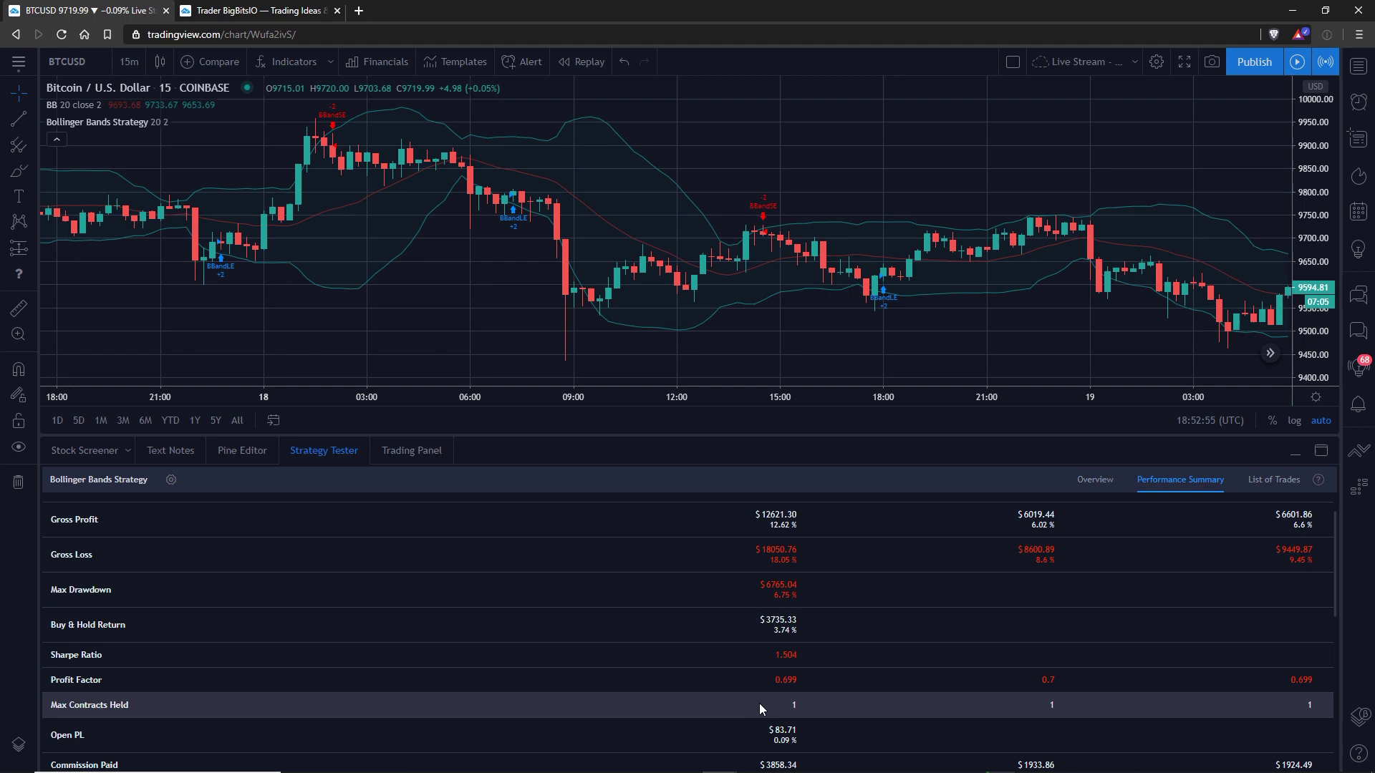
scroll(783, 689, "down", 3)
scroll(783, 612, "up", 4)
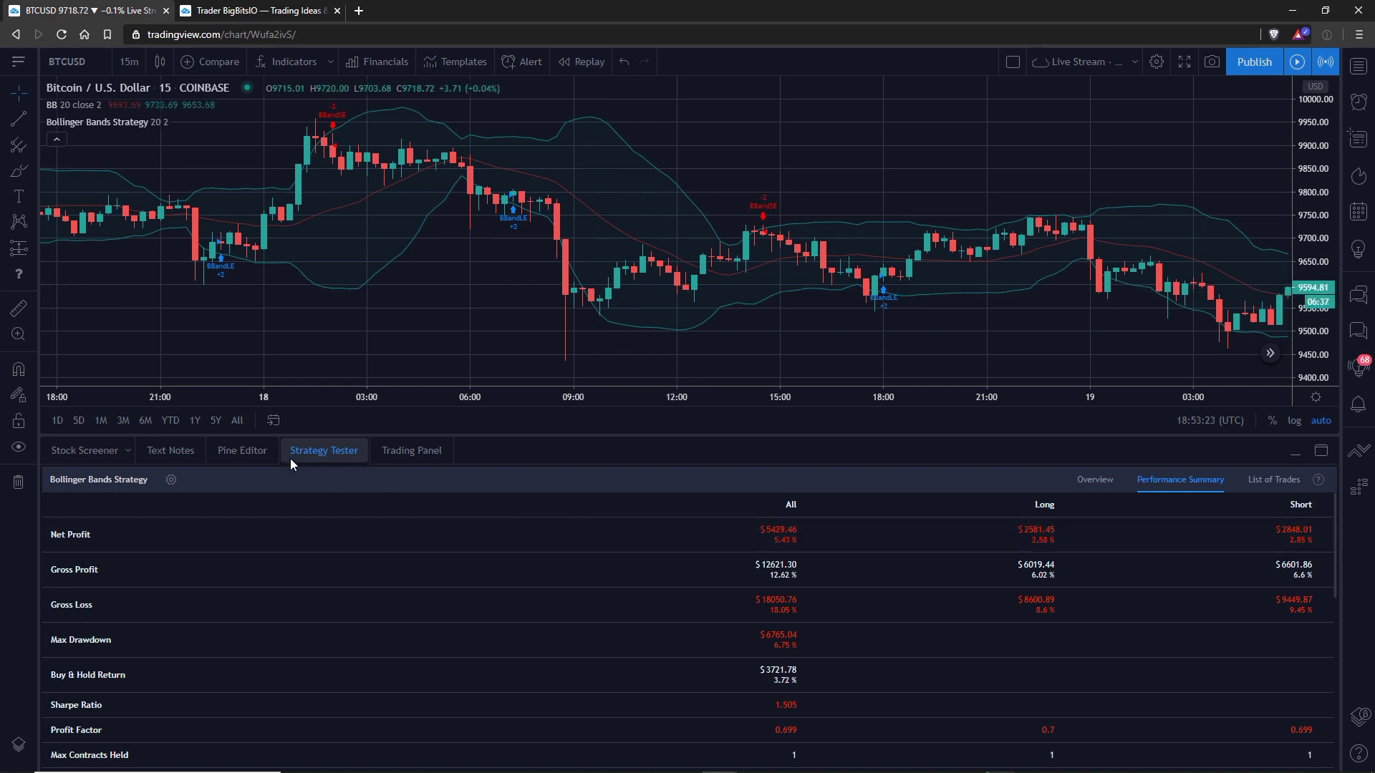
Step: Reset commission_value to 0 on line 2 and save the script as version 8
left_click(244, 456)
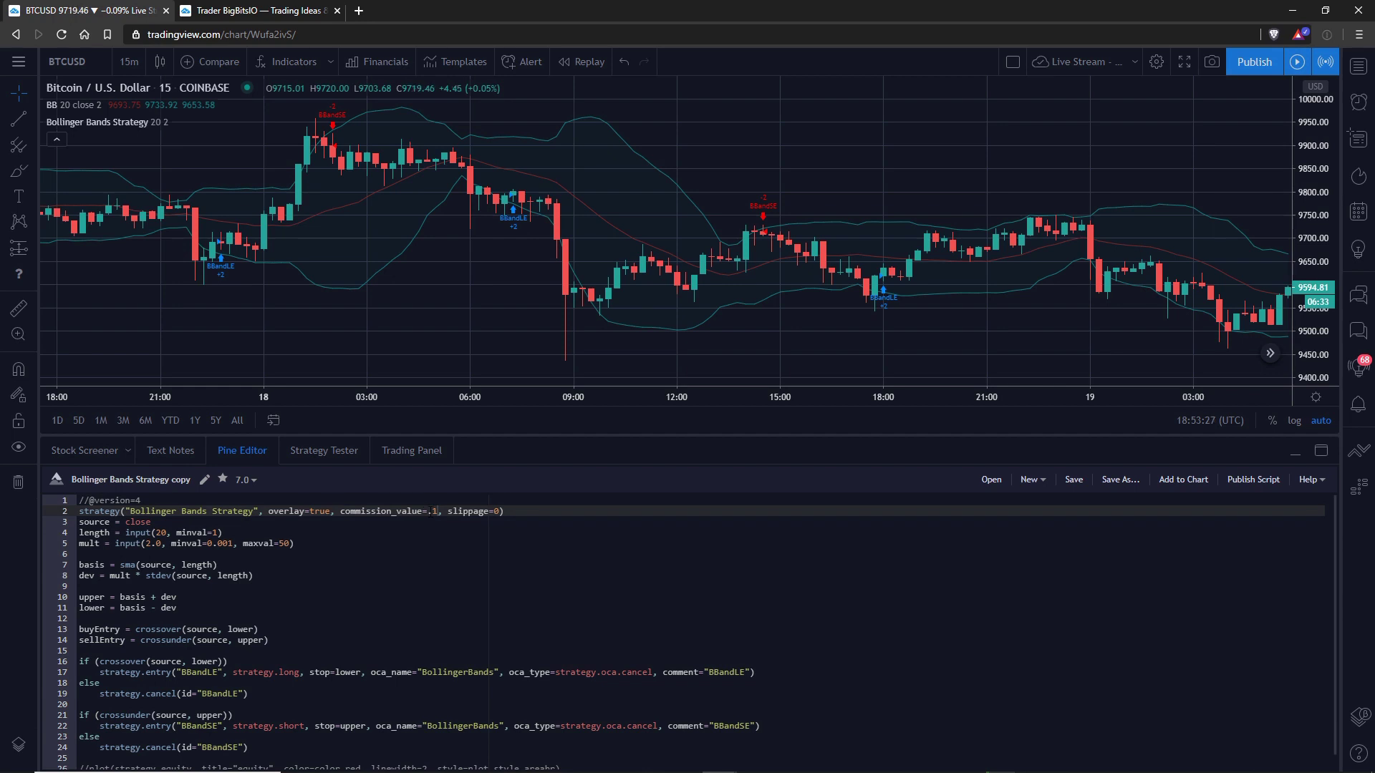
type(".")
type("0")
left_click(1077, 484)
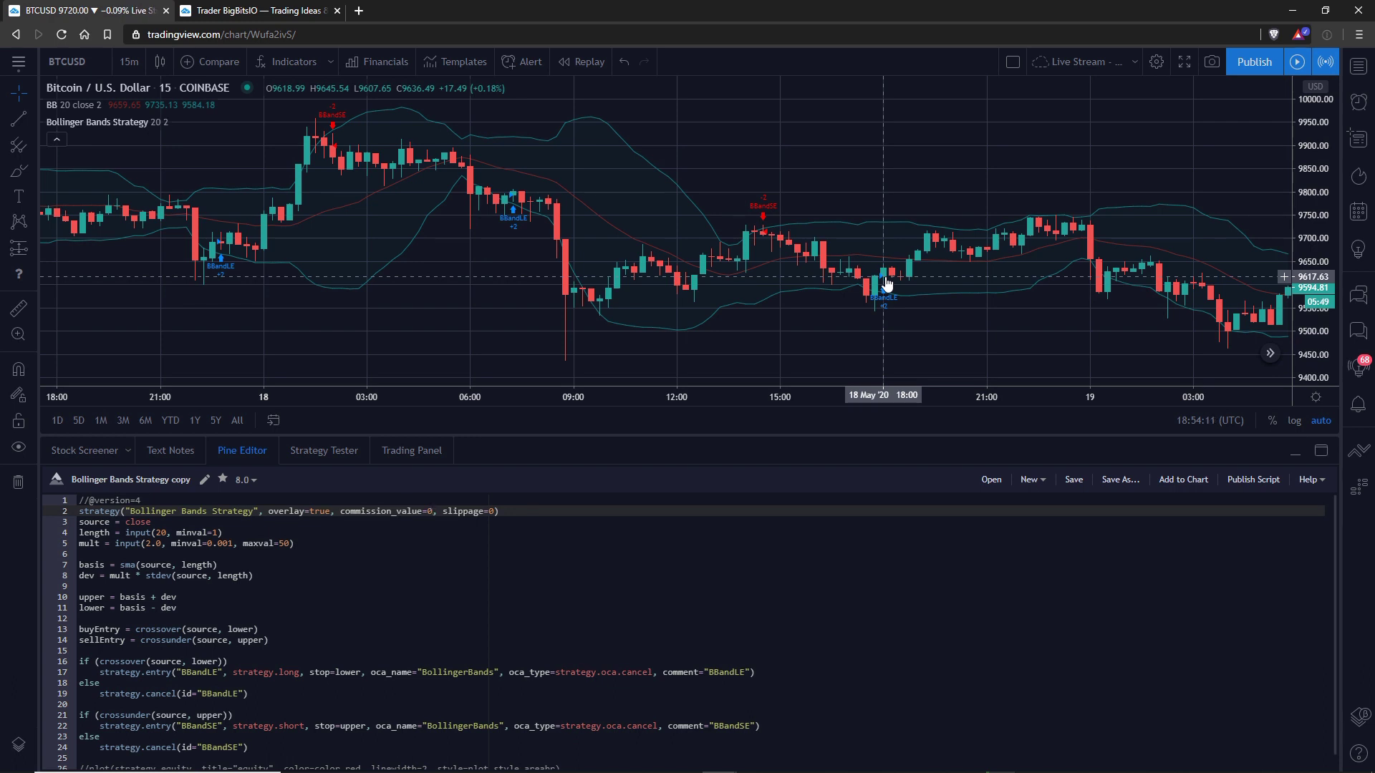
left_click(514, 518)
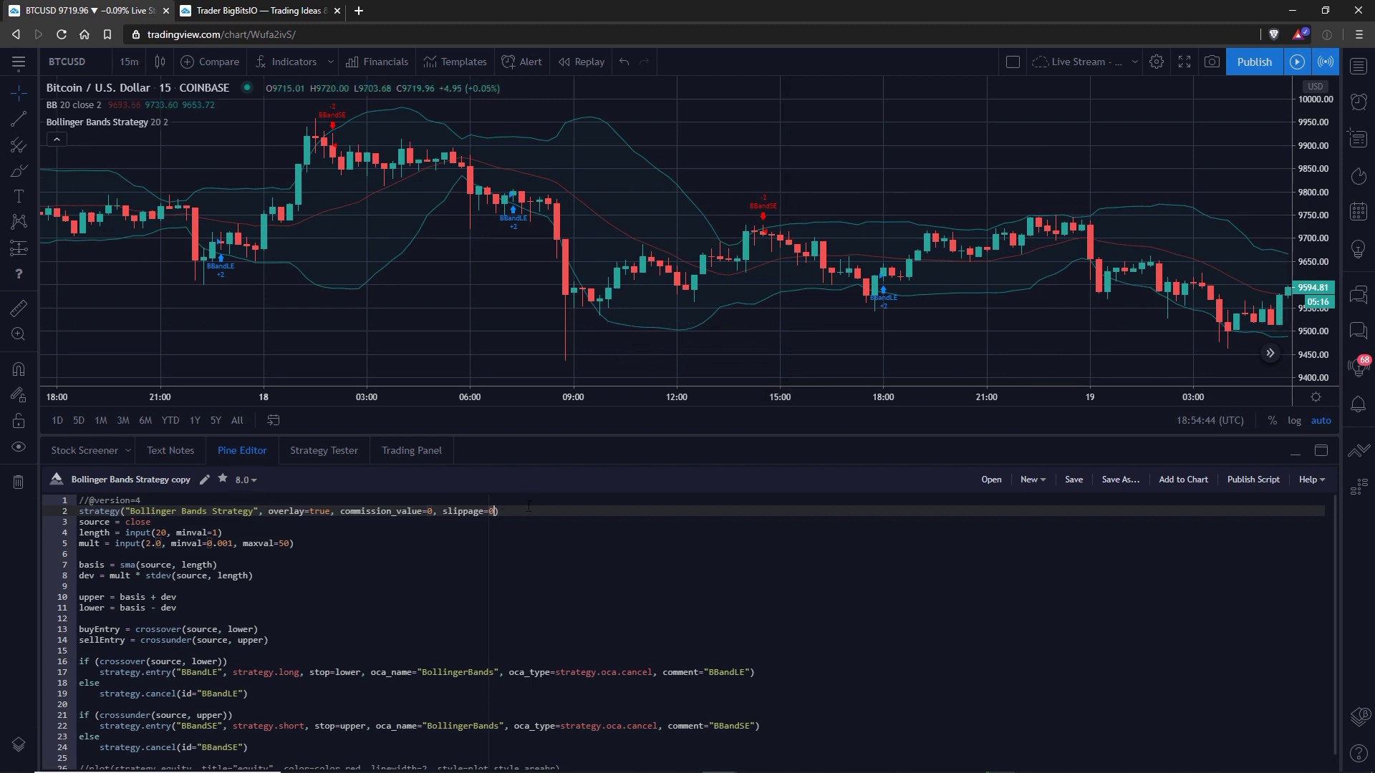
type("1")
Step: Save the strategy script with its slippage value edited to 200
left_click(1075, 483)
type("20")
left_click(1075, 485)
mouse_move(866, 320)
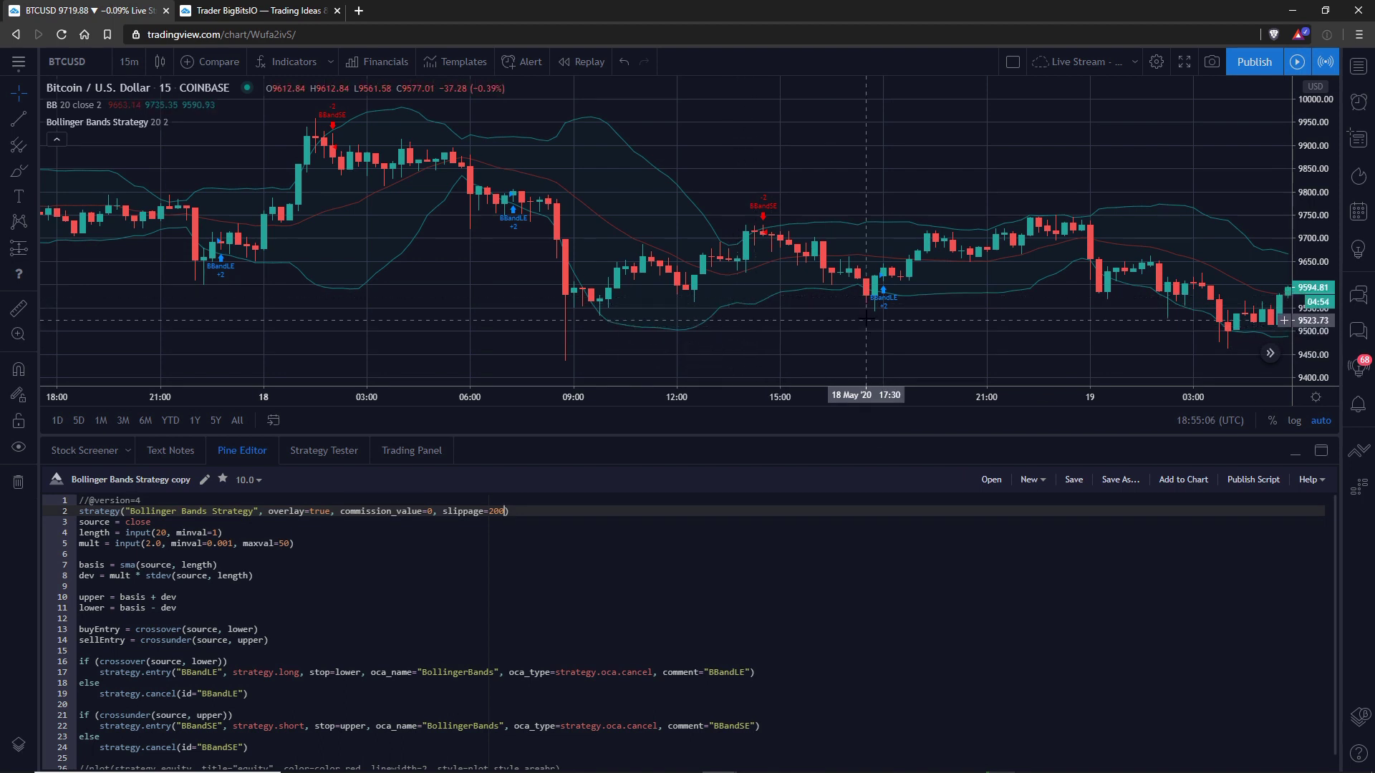
scroll(868, 324, "up", 2)
scroll(868, 318, "up", 1)
scroll(868, 318, "up", 1)
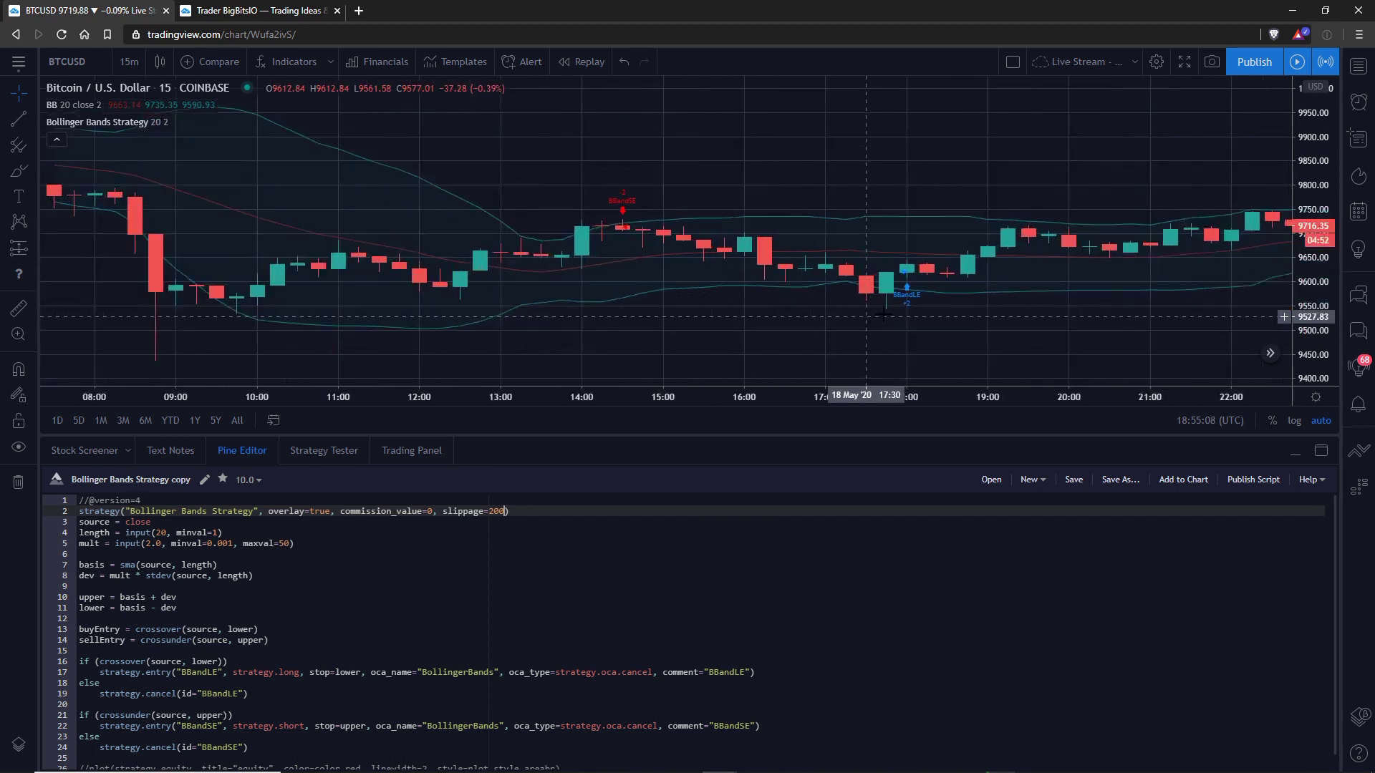
scroll(908, 296, "down", 1)
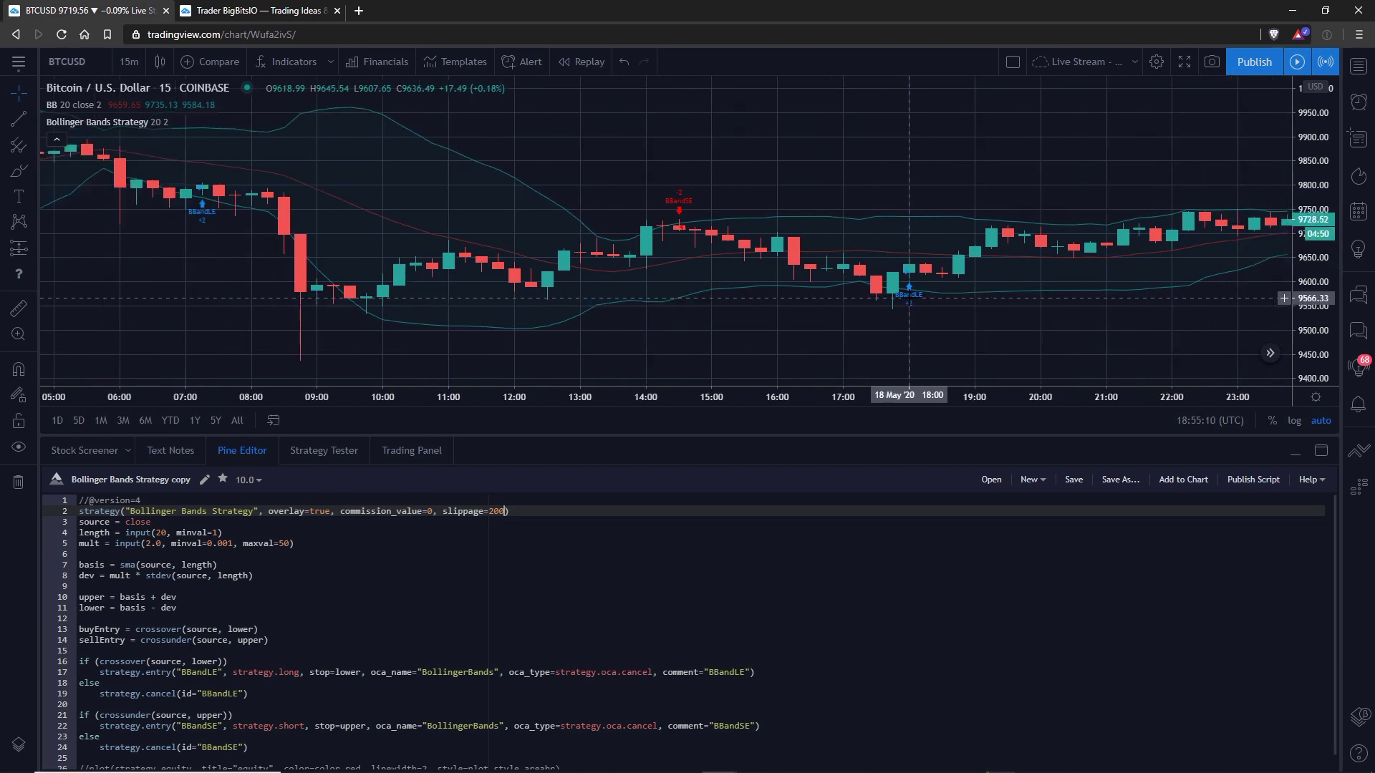
scroll(909, 297, "down", 1)
scroll(910, 297, "down", 1)
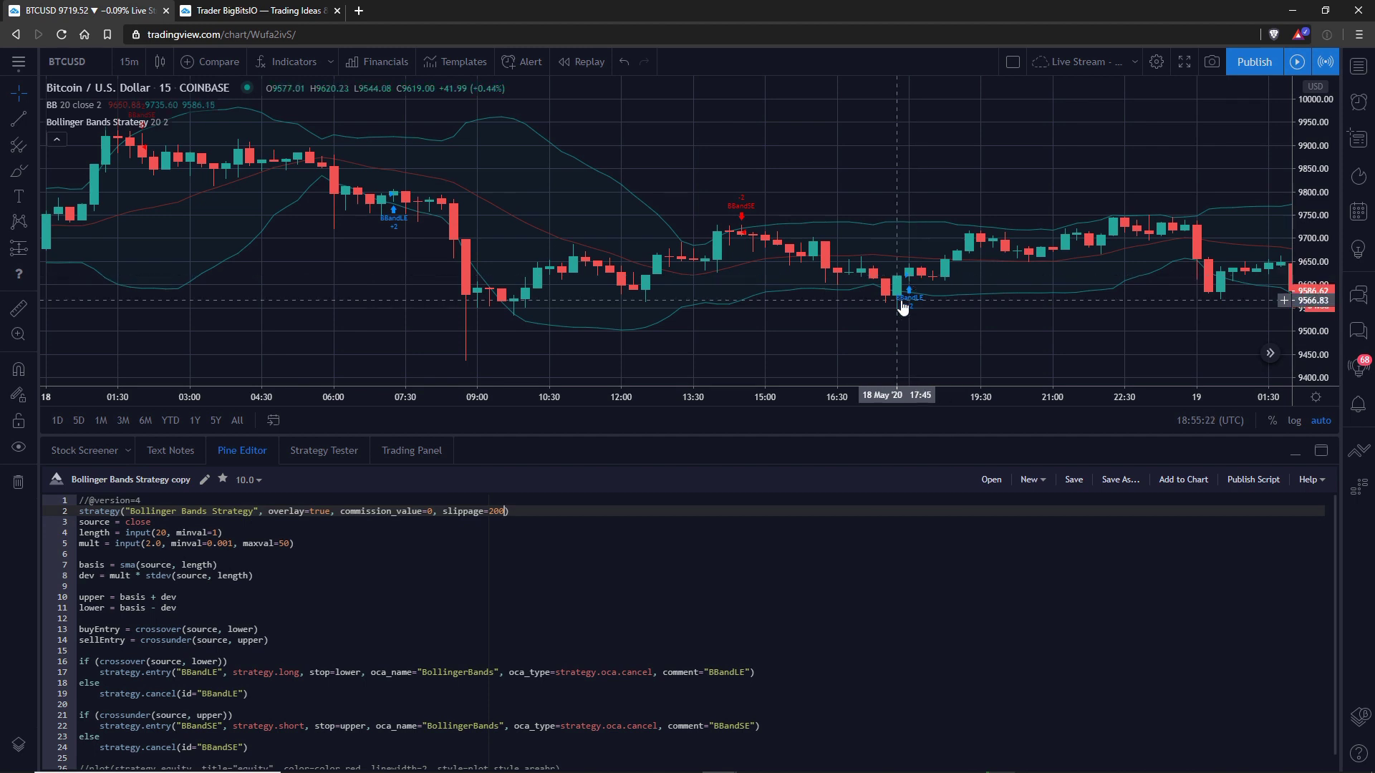
scroll(355, 295, "down", 3)
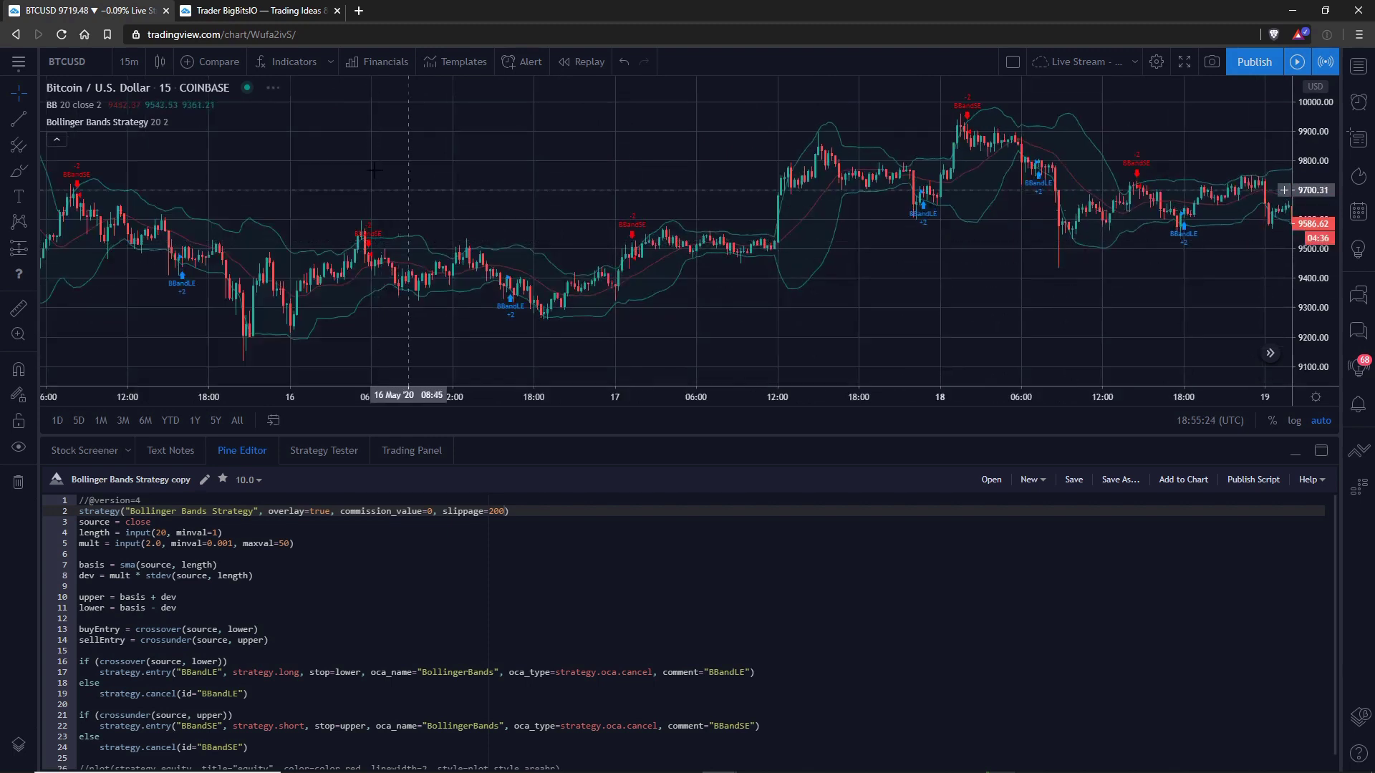
left_click_drag(277, 273, 1148, 216)
scroll(412, 192, "up", 2)
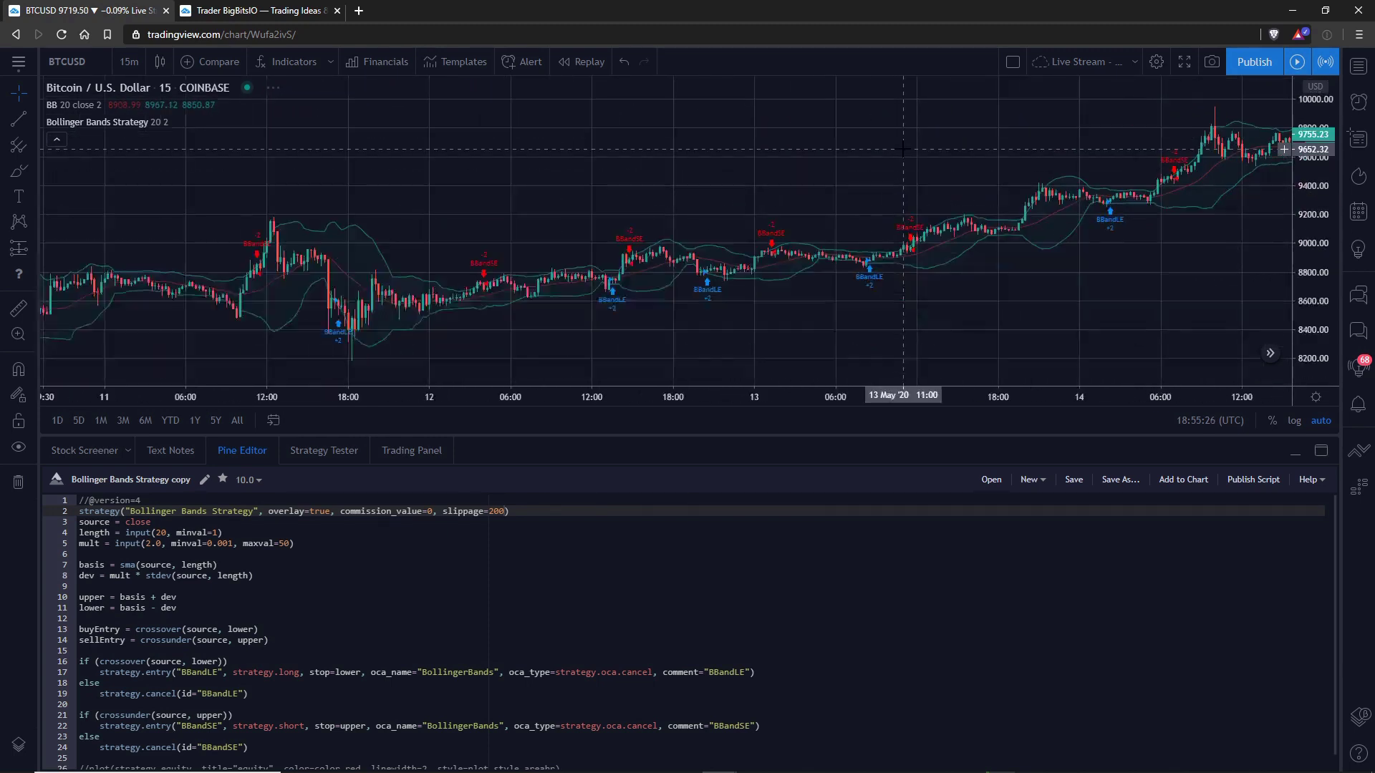
scroll(644, 184, "up", 2)
scroll(663, 185, "up", 2)
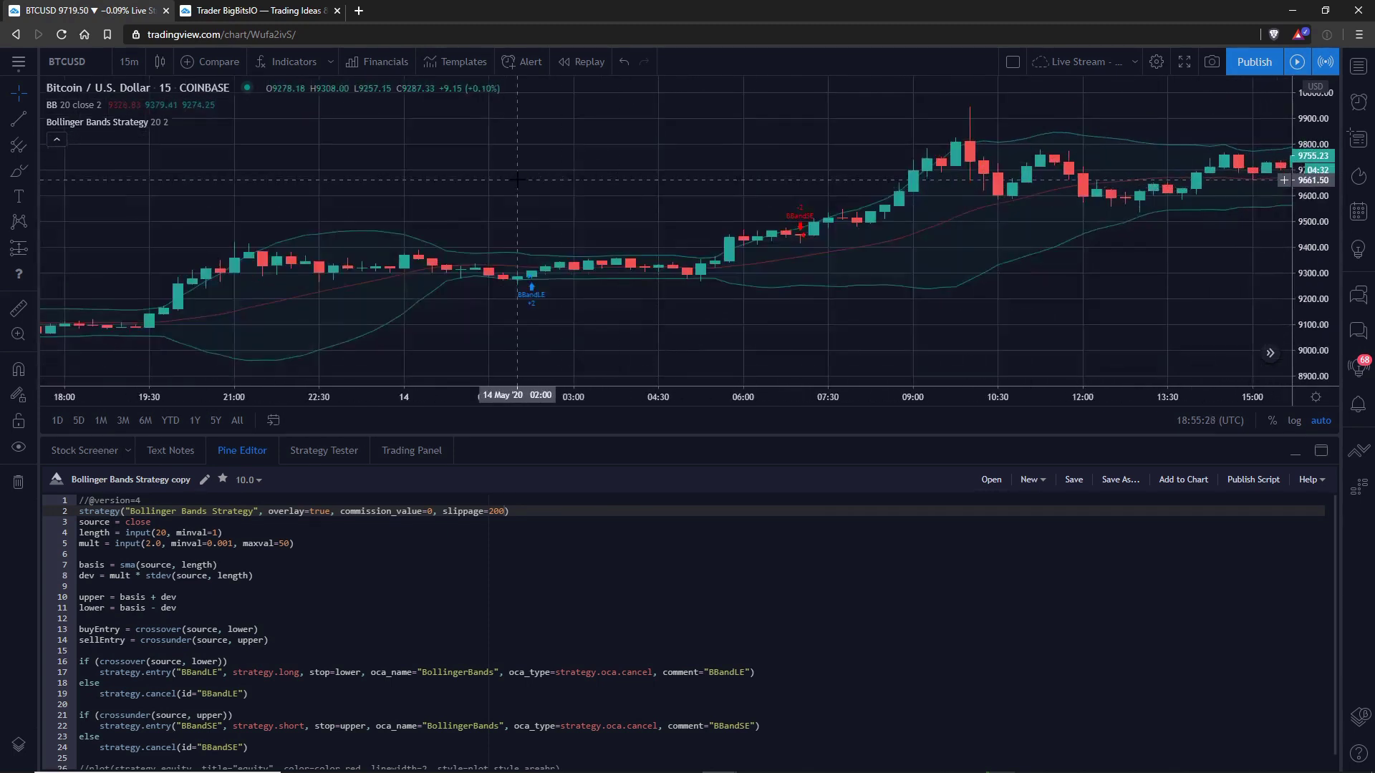
scroll(672, 178, "up", 2)
scroll(683, 164, "up", 2)
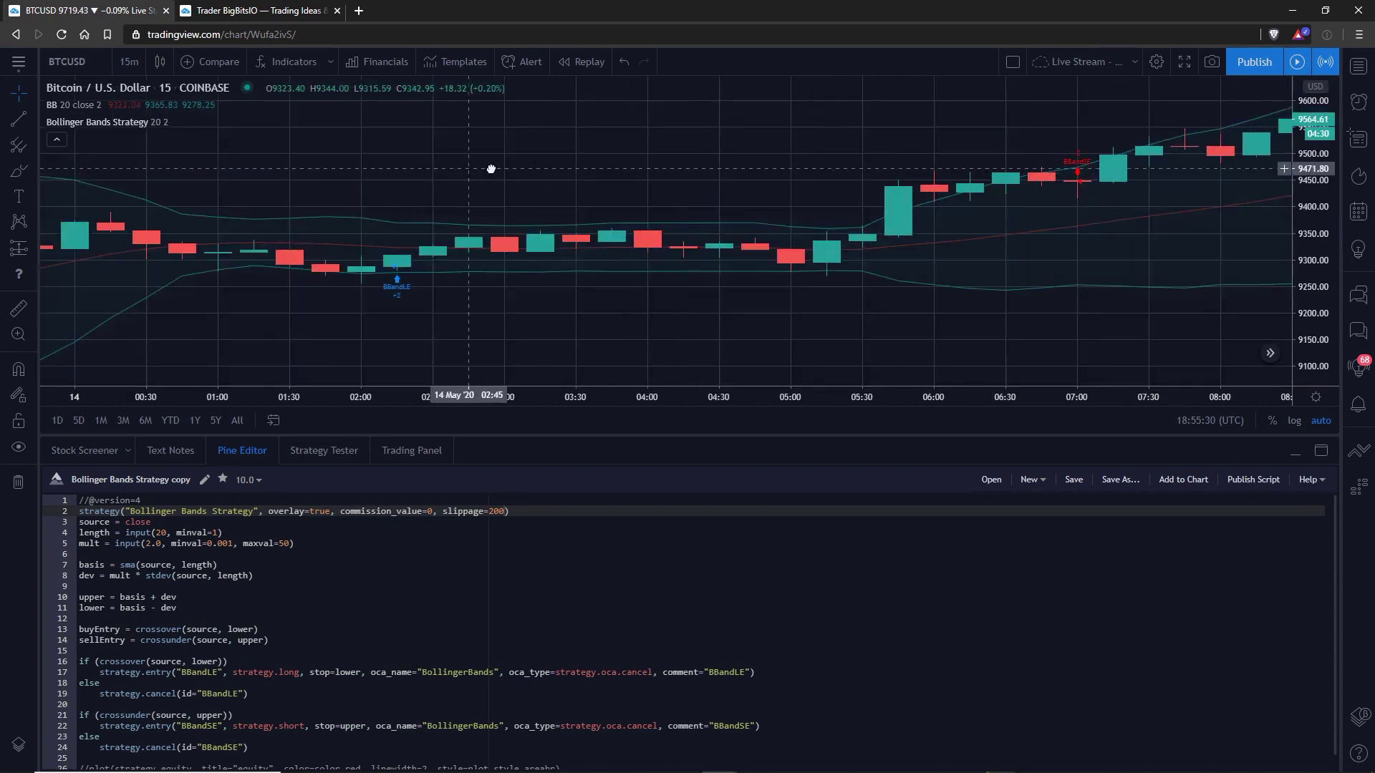
left_click_drag(354, 209, 788, 205)
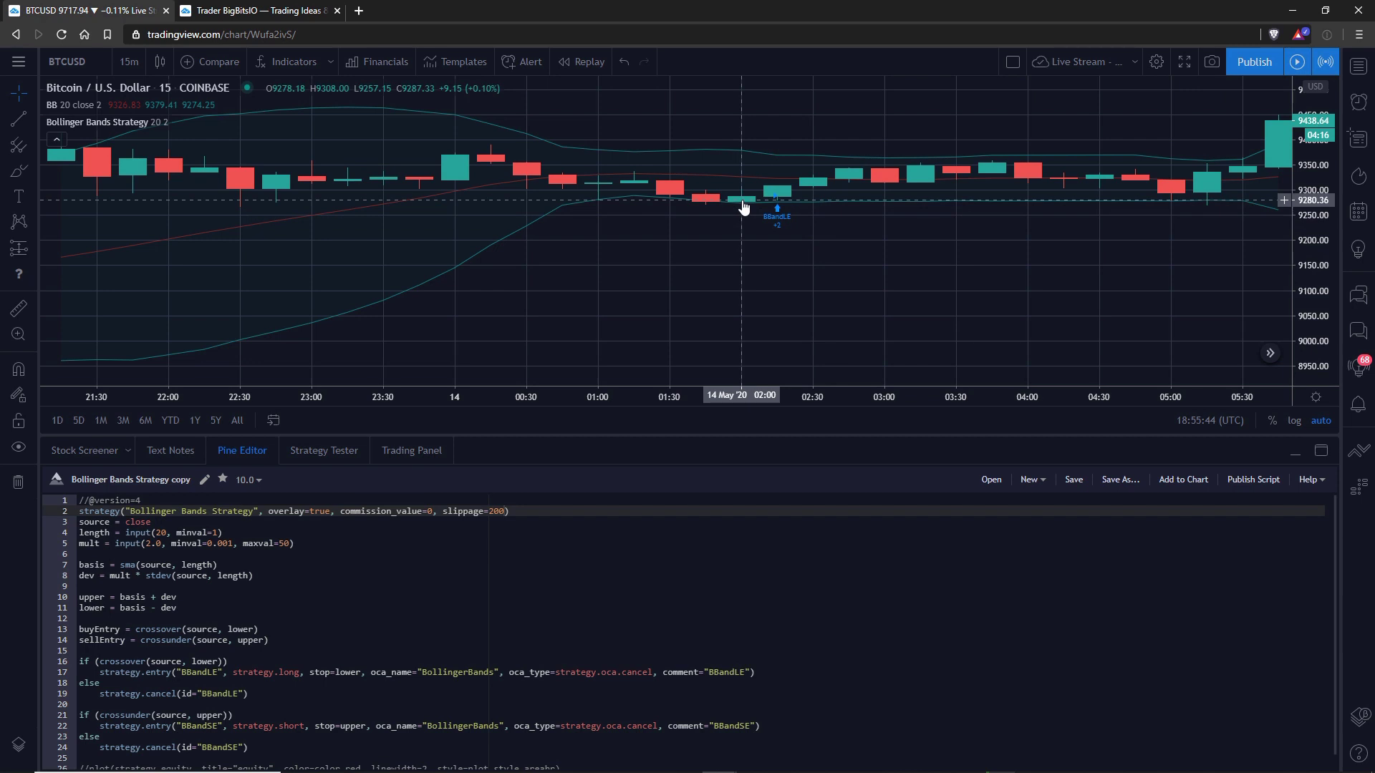
scroll(743, 208, "down", 1)
scroll(743, 207, "down", 1)
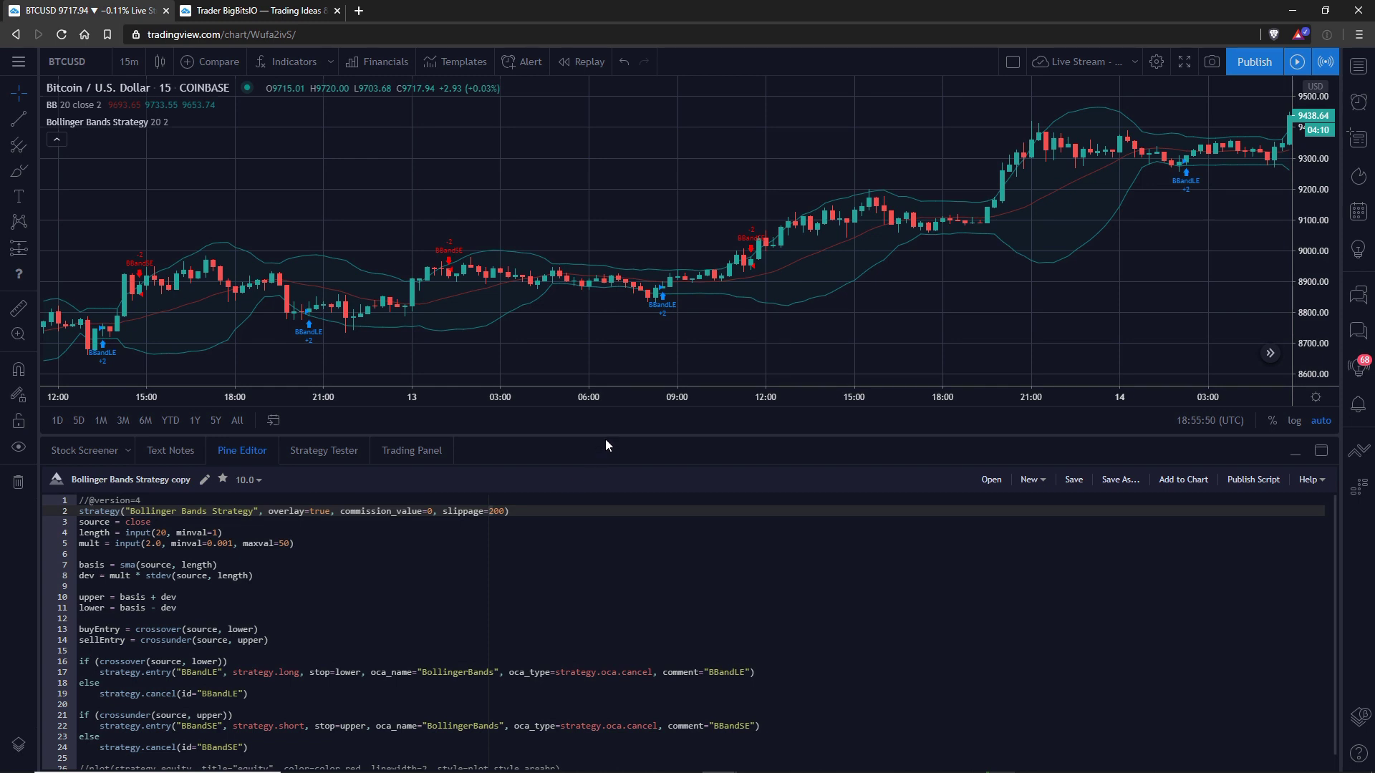
type("0")
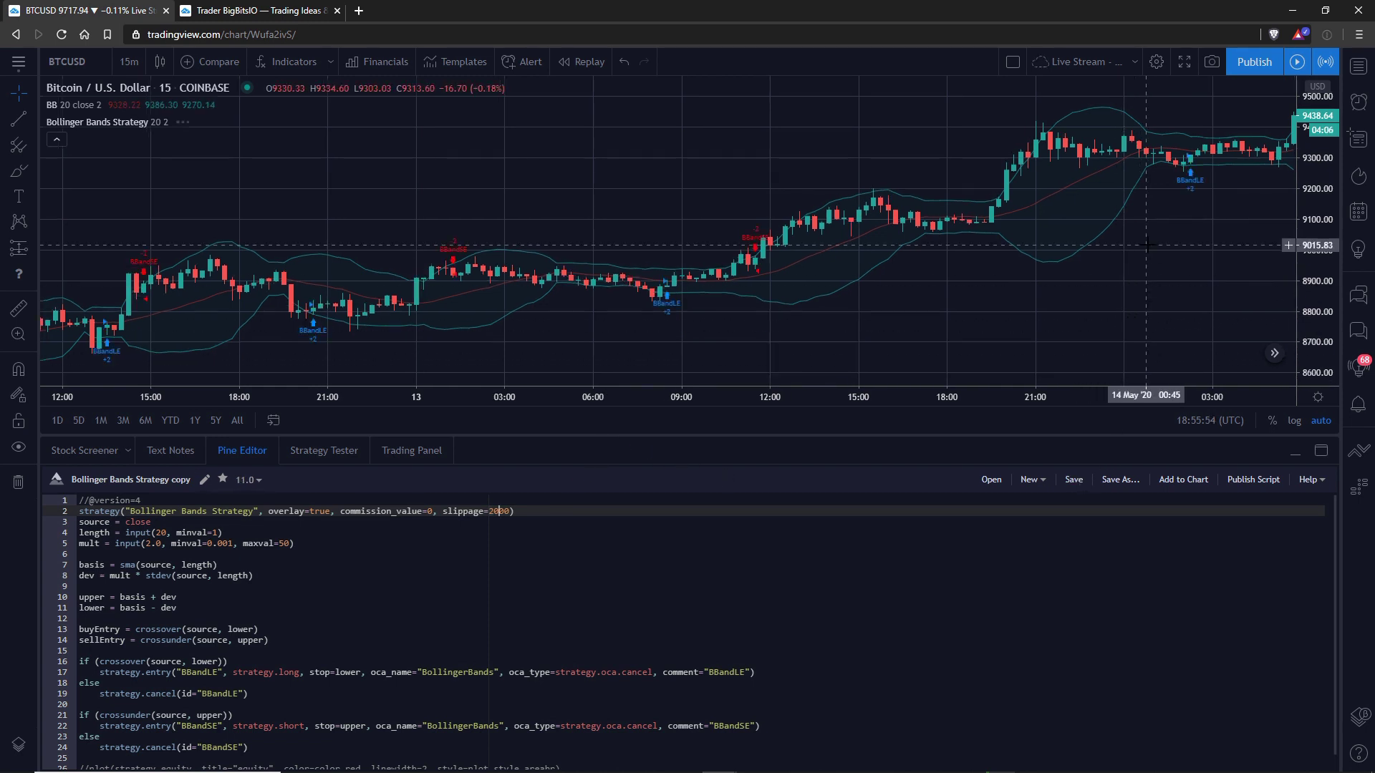
scroll(1138, 231, "up", 2)
scroll(1020, 279, "up", 2)
scroll(752, 259, "up", 3)
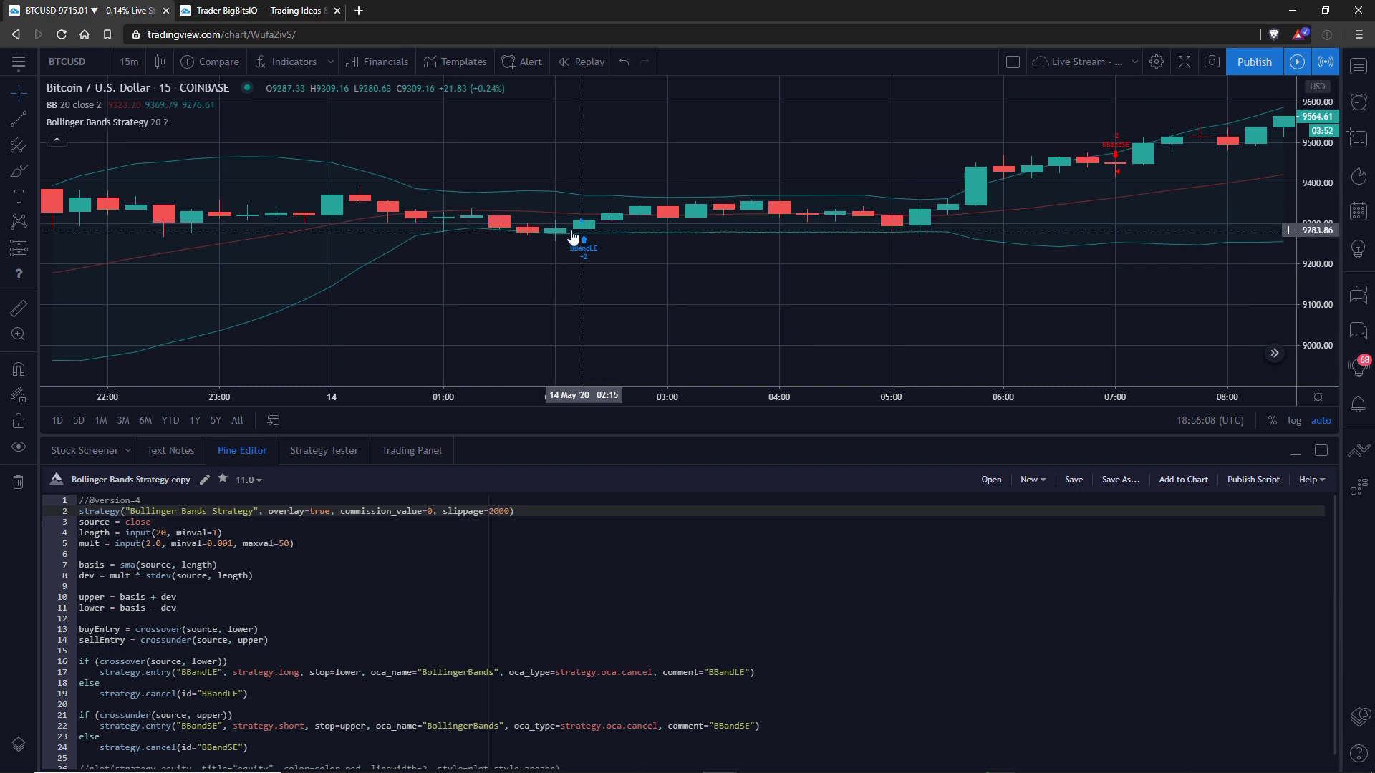
scroll(710, 273, "down", 2)
mouse_move(560, 314)
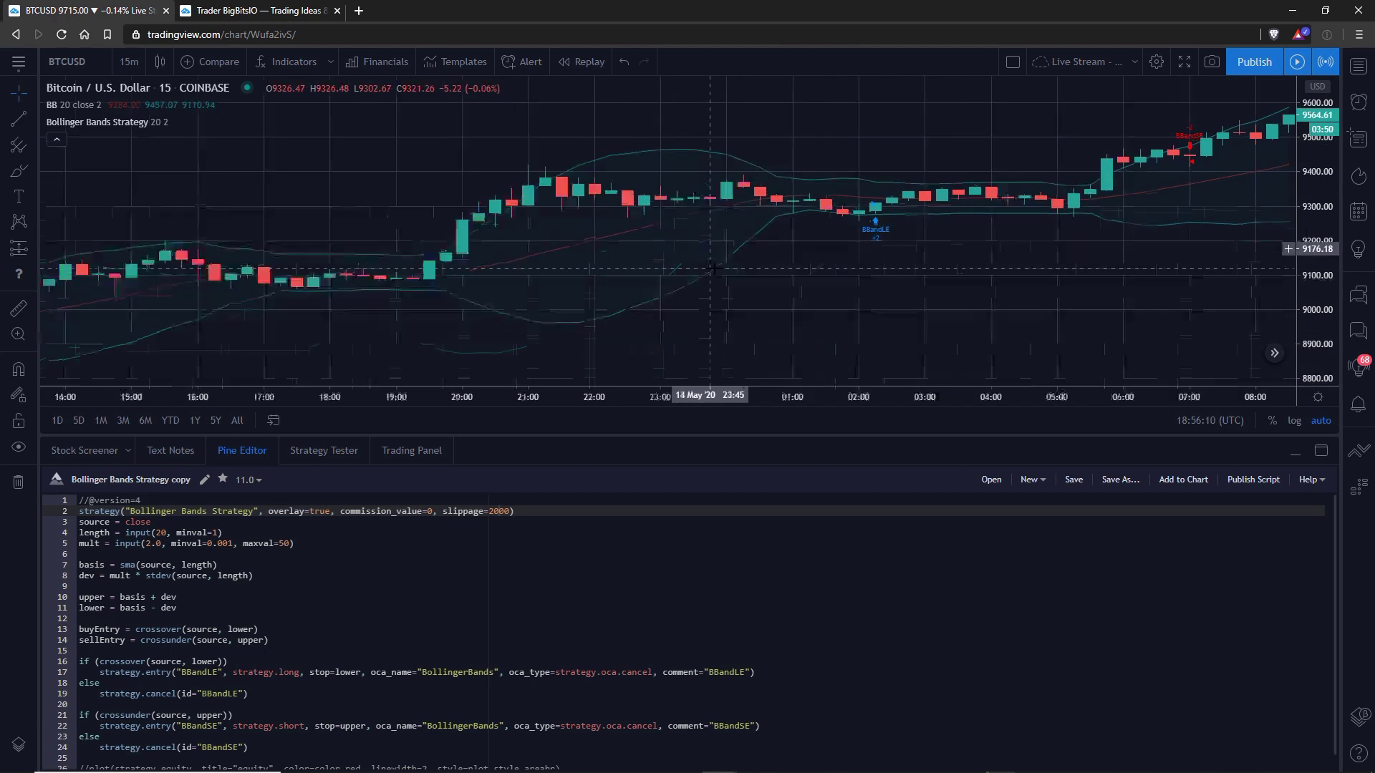
scroll(710, 275, "down", 3)
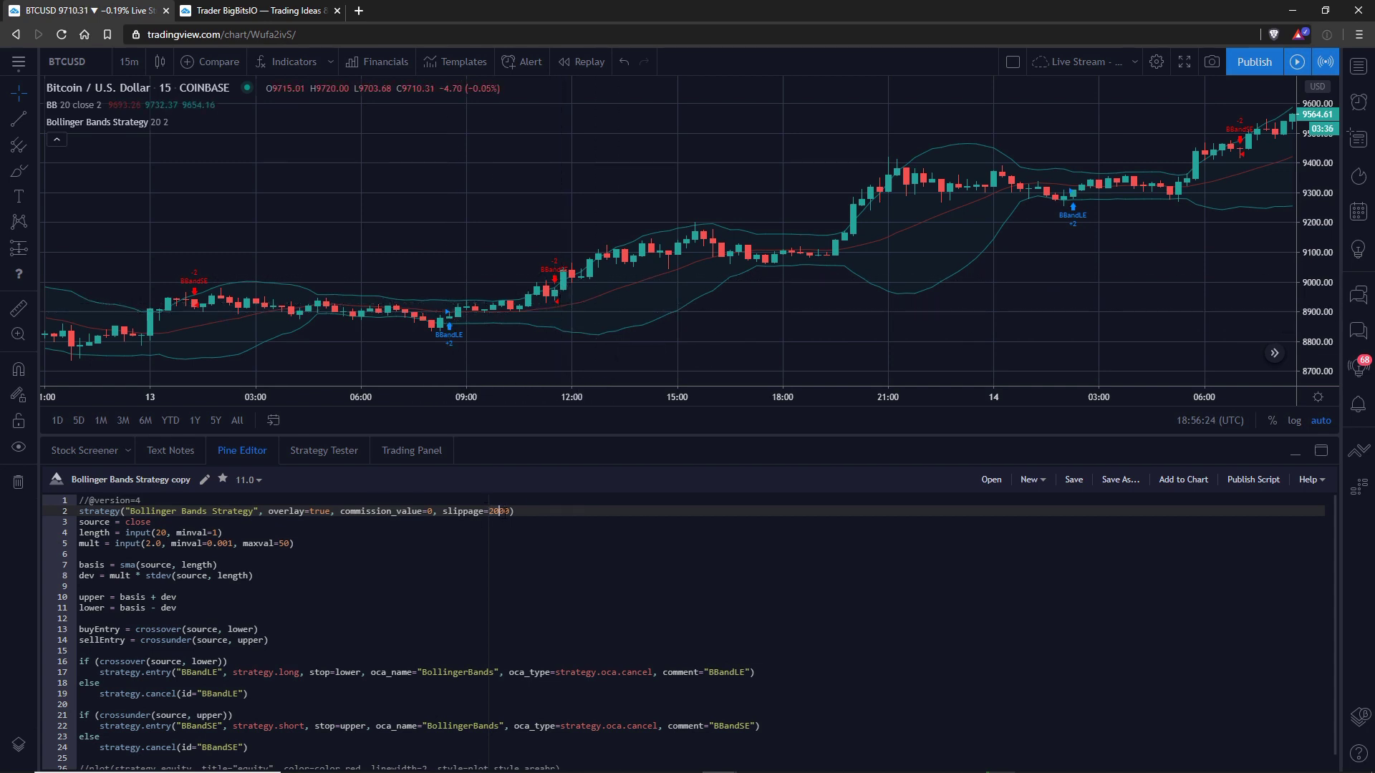
Step: Change slippage from 2000 to 100, save as version 12, and check the ~$2,053 net loss
left_click(510, 512)
key("BackSpace")
key("BackSpace")
key("BackSpace")
type("100")
left_click(1074, 487)
left_click(335, 453)
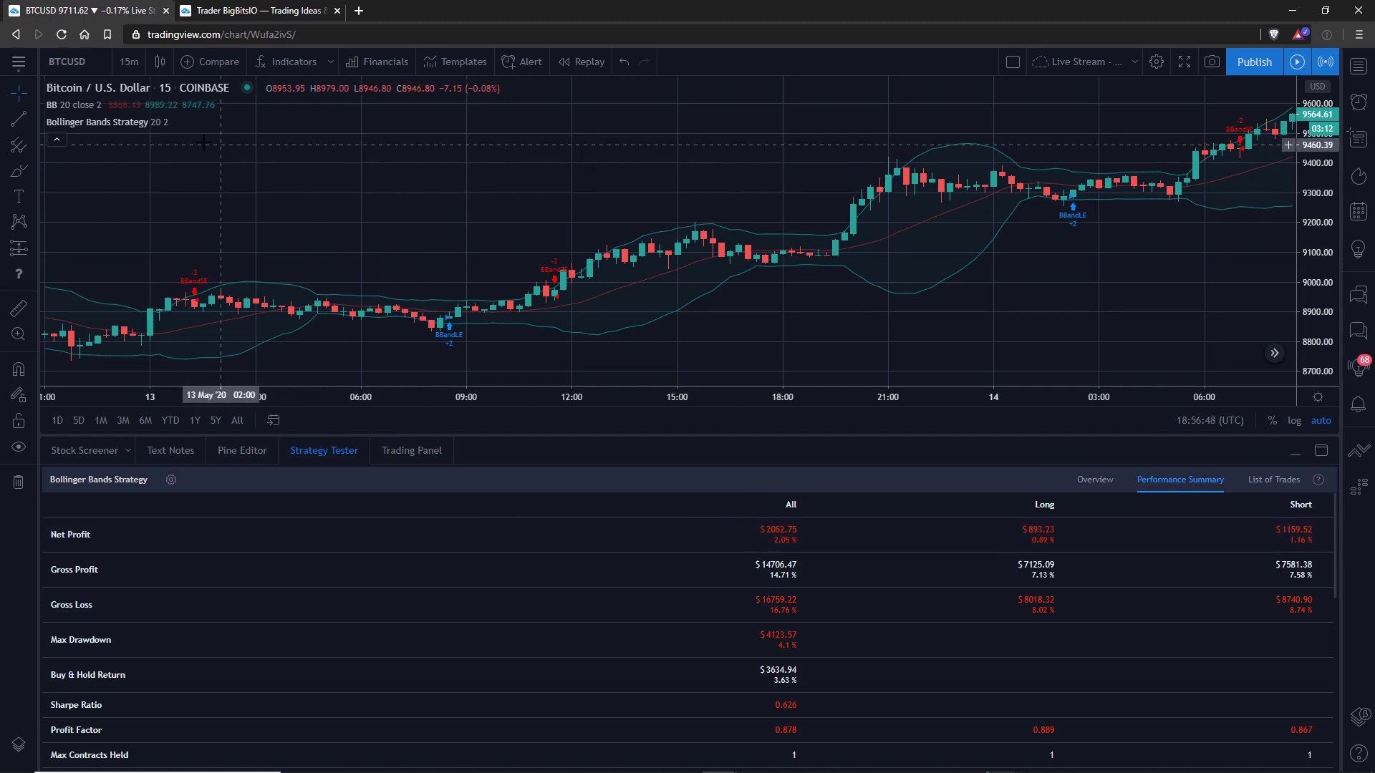
Step: Switch BTCUSD to 4-hour candles and check the slippage-100 backtest's ~$23,936 net loss
left_click(246, 452)
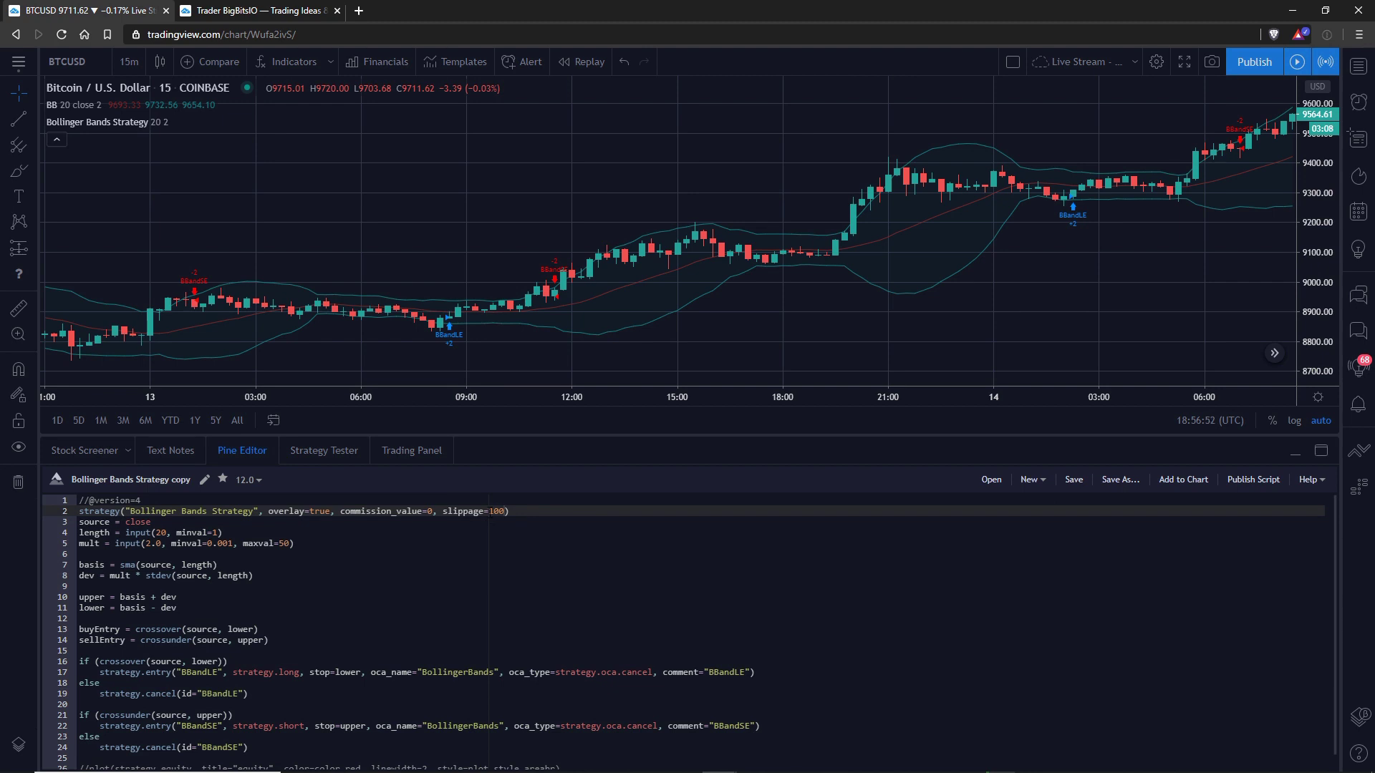
left_click(128, 63)
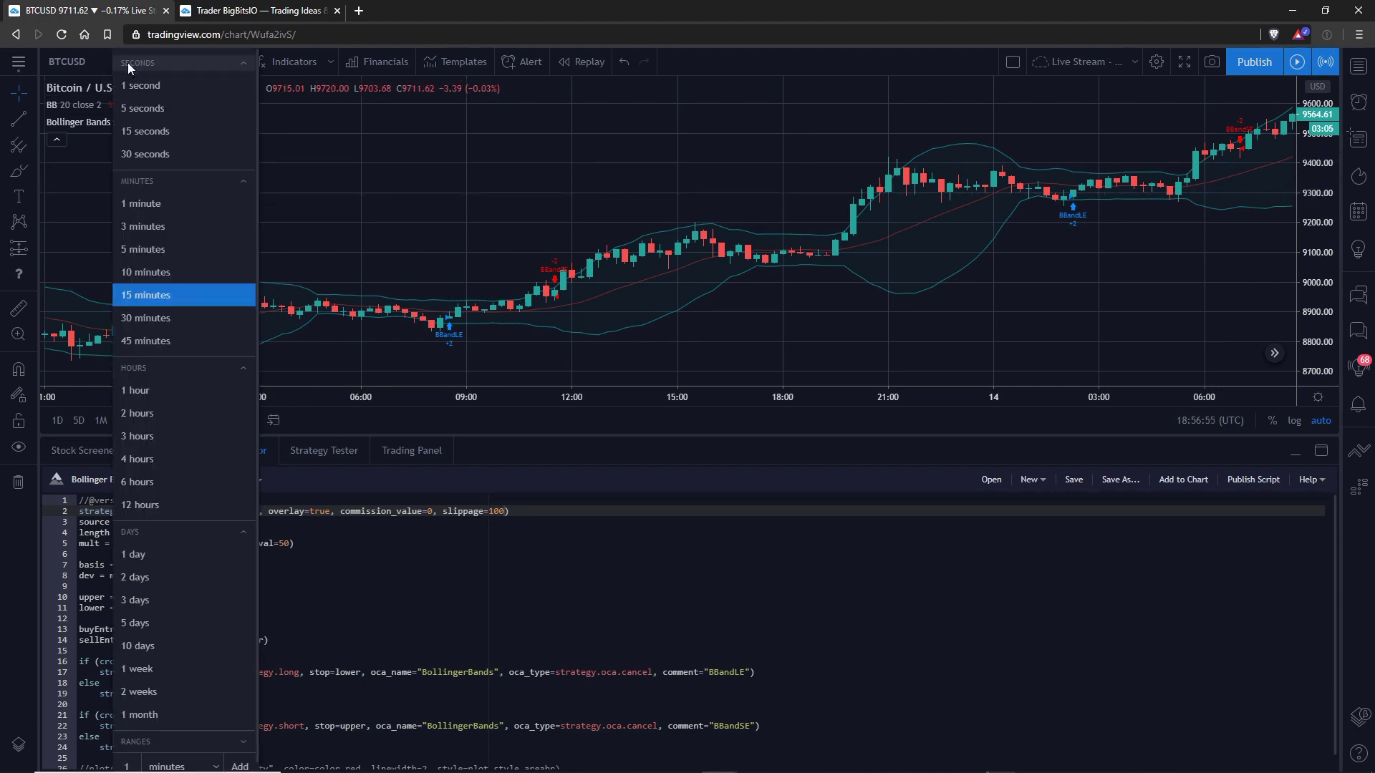
left_click(163, 464)
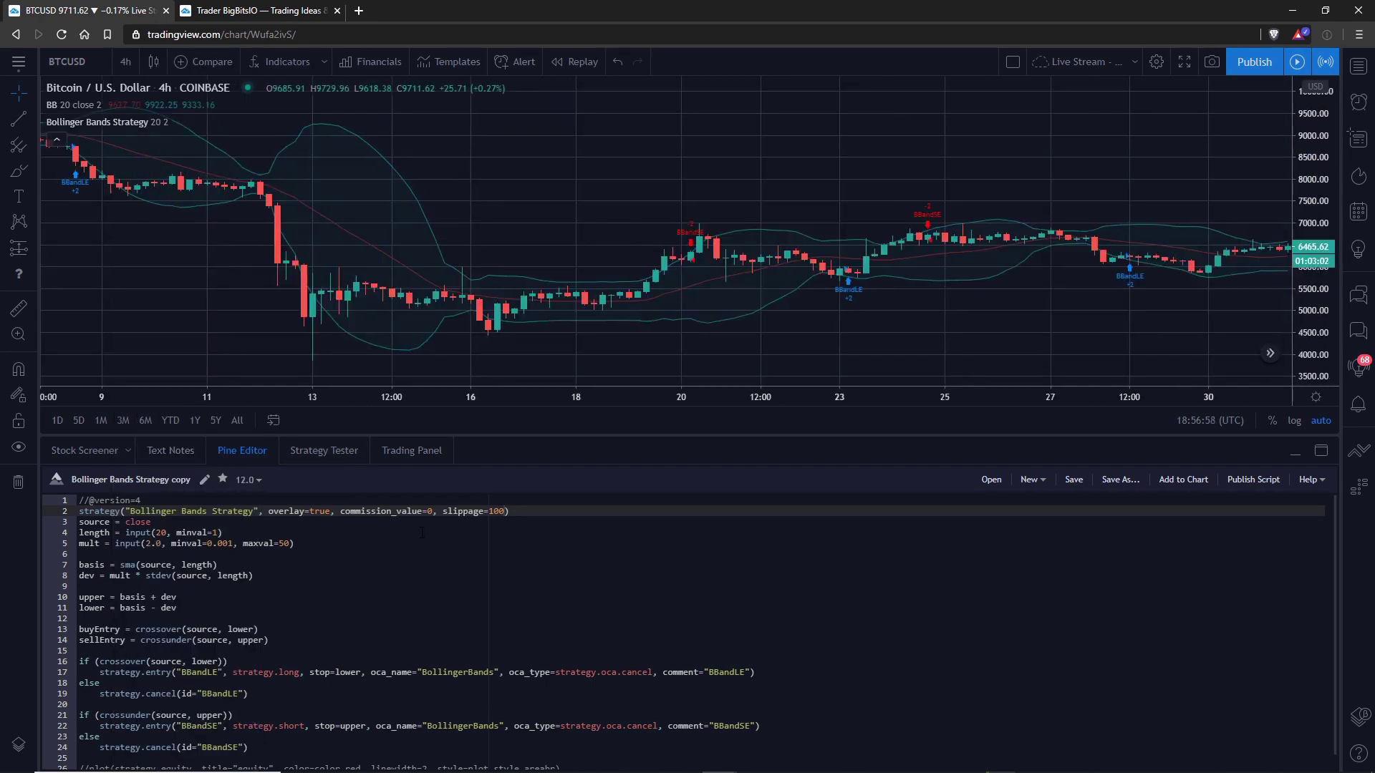
left_click(324, 453)
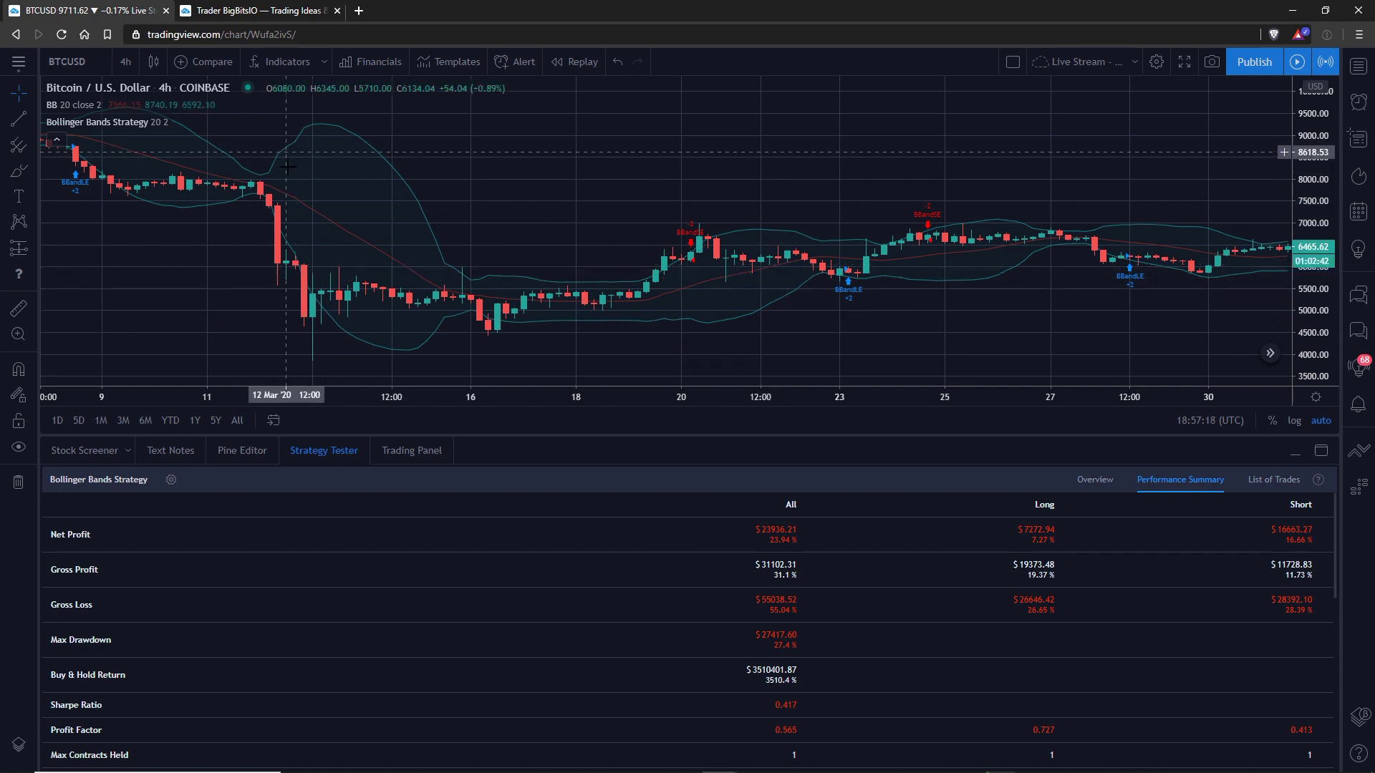
Step: Change the script's commission_value to 0.1 and save it
left_click(242, 451)
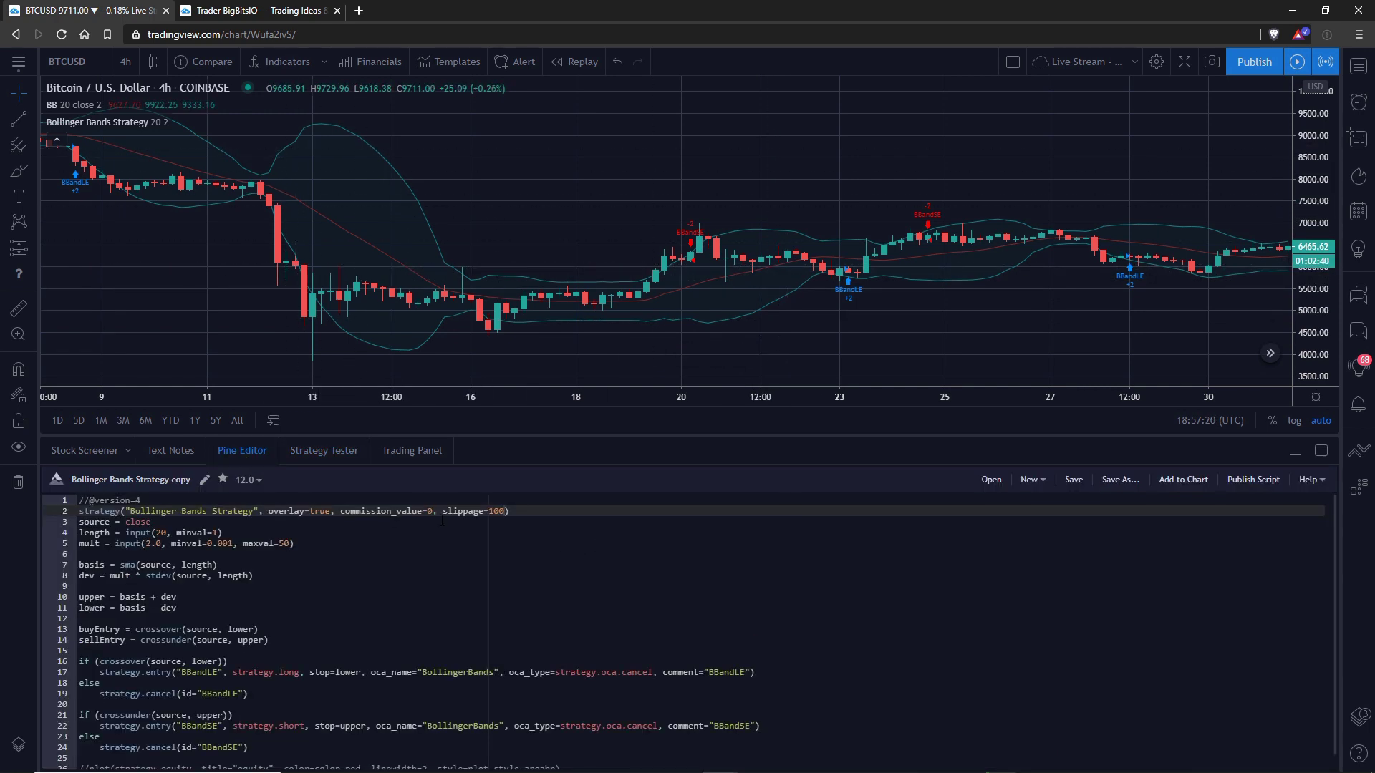
type("0")
key("BackSpace")
type(".1")
left_click(1075, 486)
Step: Return to 15-minute candles and review the backtest: ~$5,901 net loss, $3,858 commission paid
left_click(125, 61)
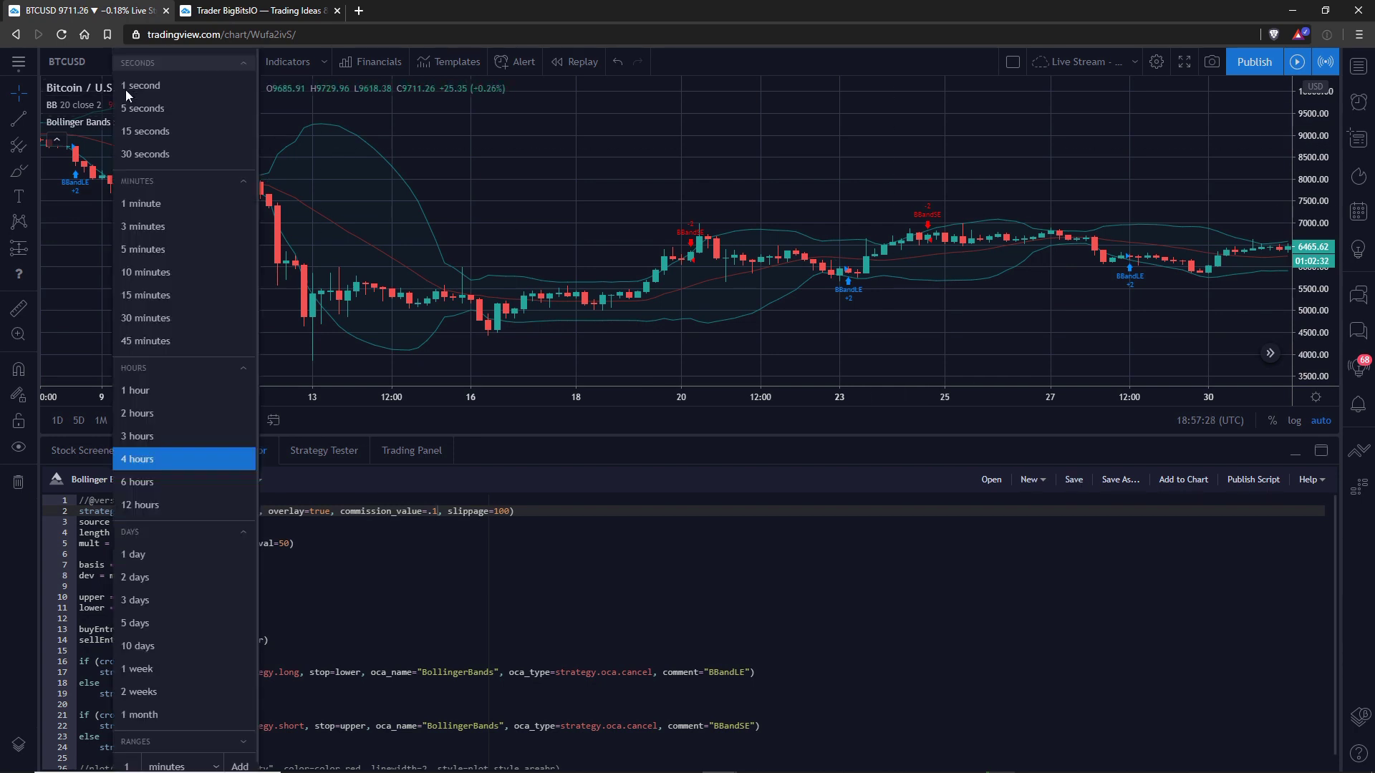
left_click(151, 297)
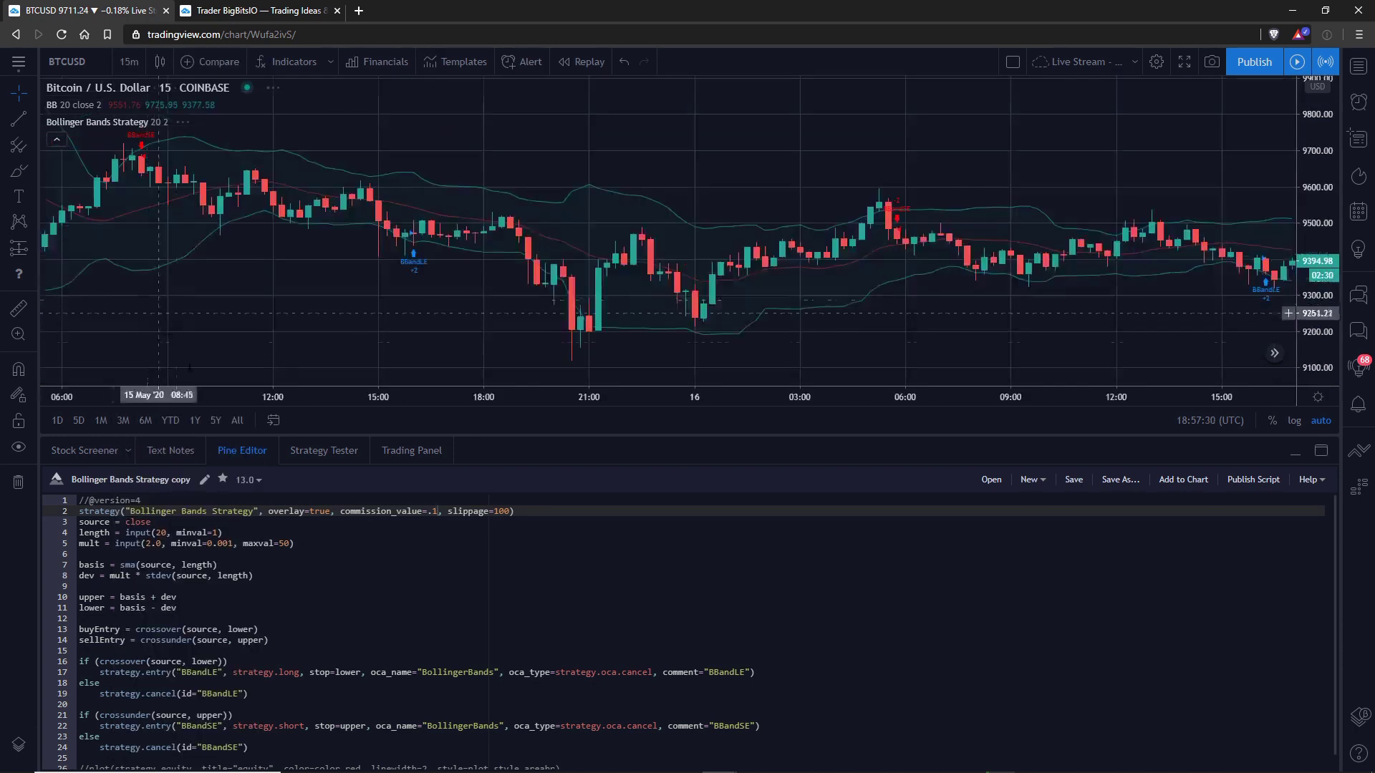
left_click(338, 450)
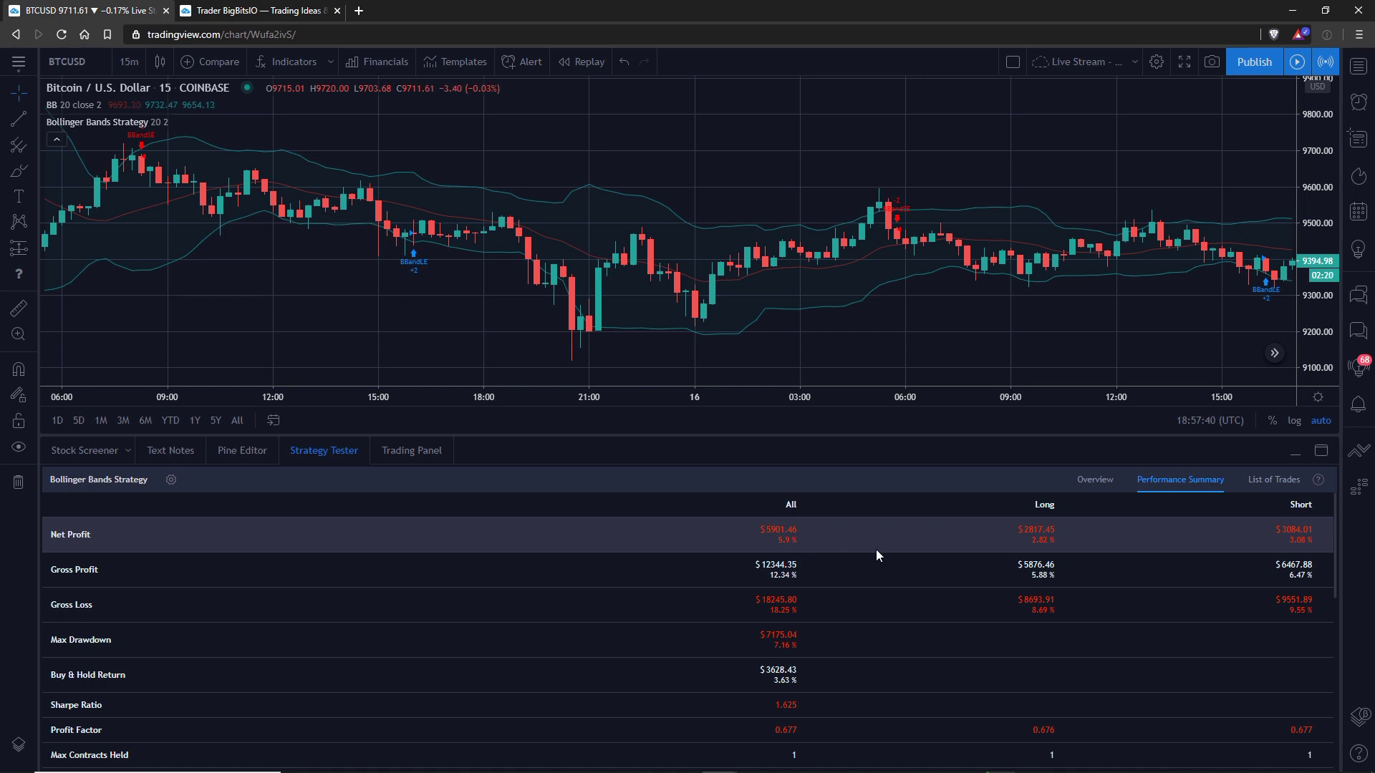
scroll(844, 552, "down", 3)
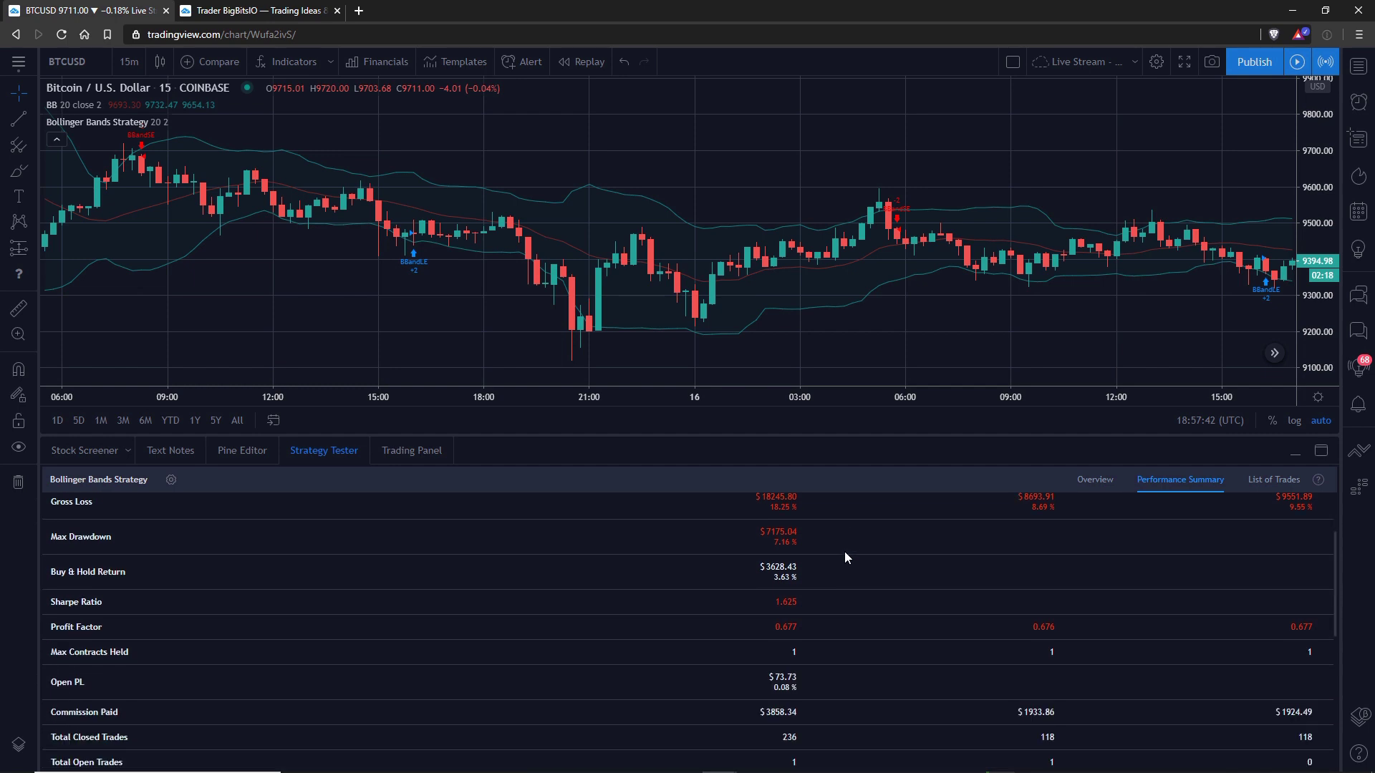
left_click_drag(761, 671, 792, 672)
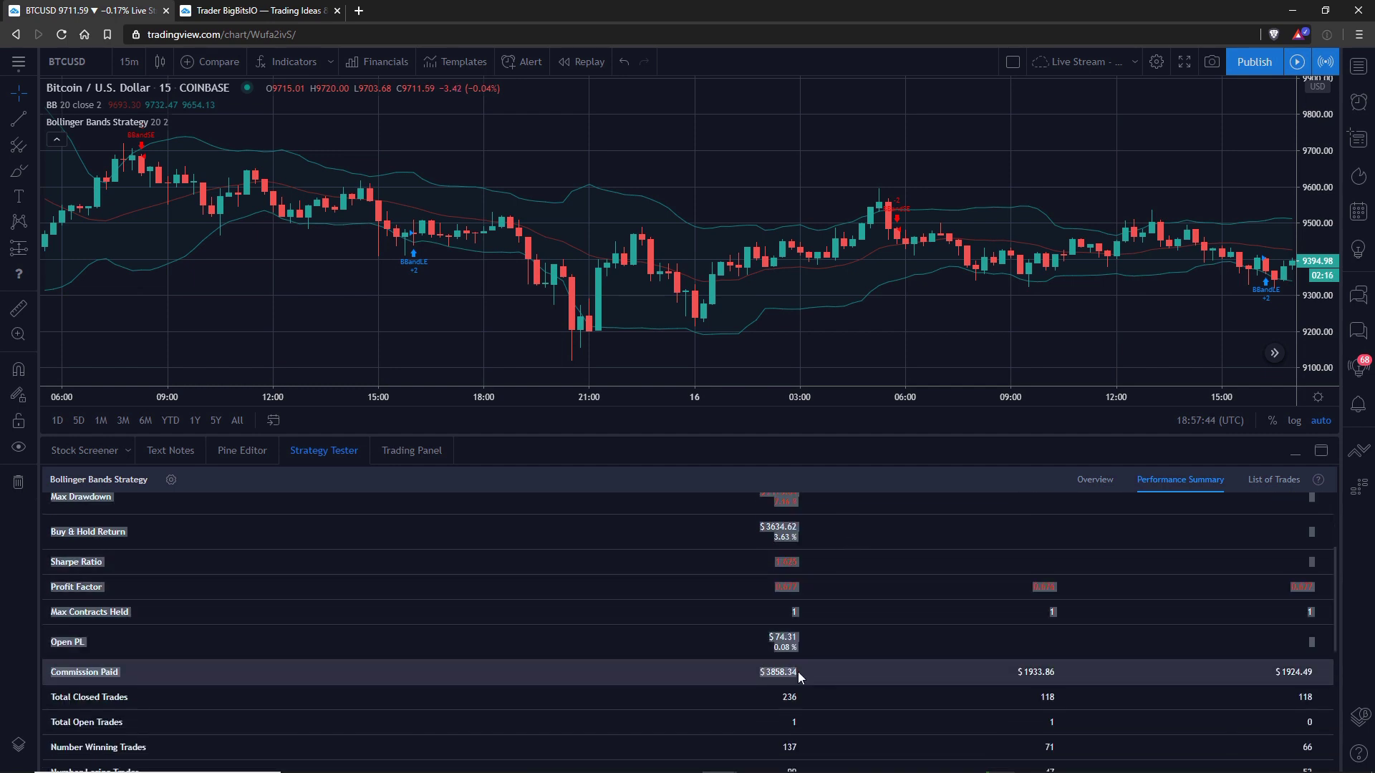
left_click(797, 671)
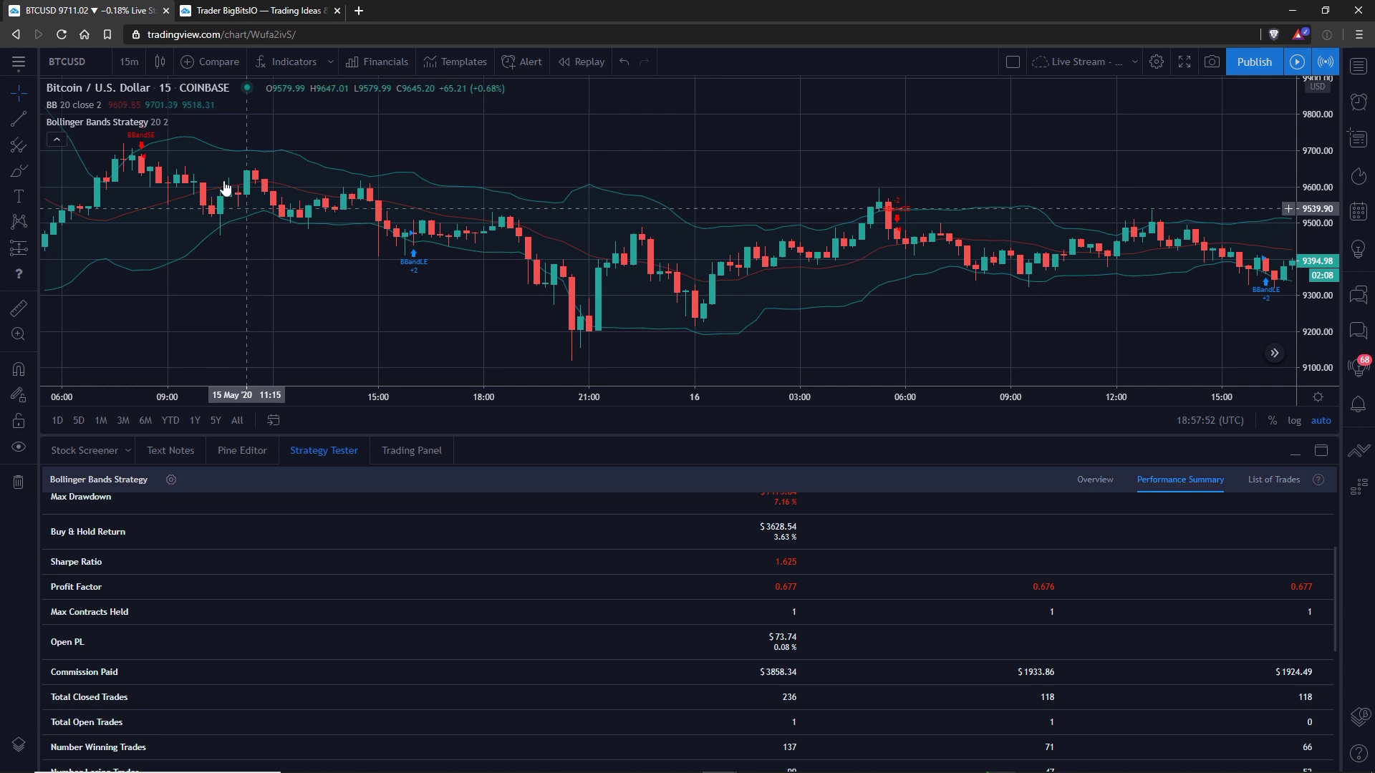
Step: Switch to 4-hour candles, where the backtest with commission shows about a $25,849 net loss
left_click(130, 63)
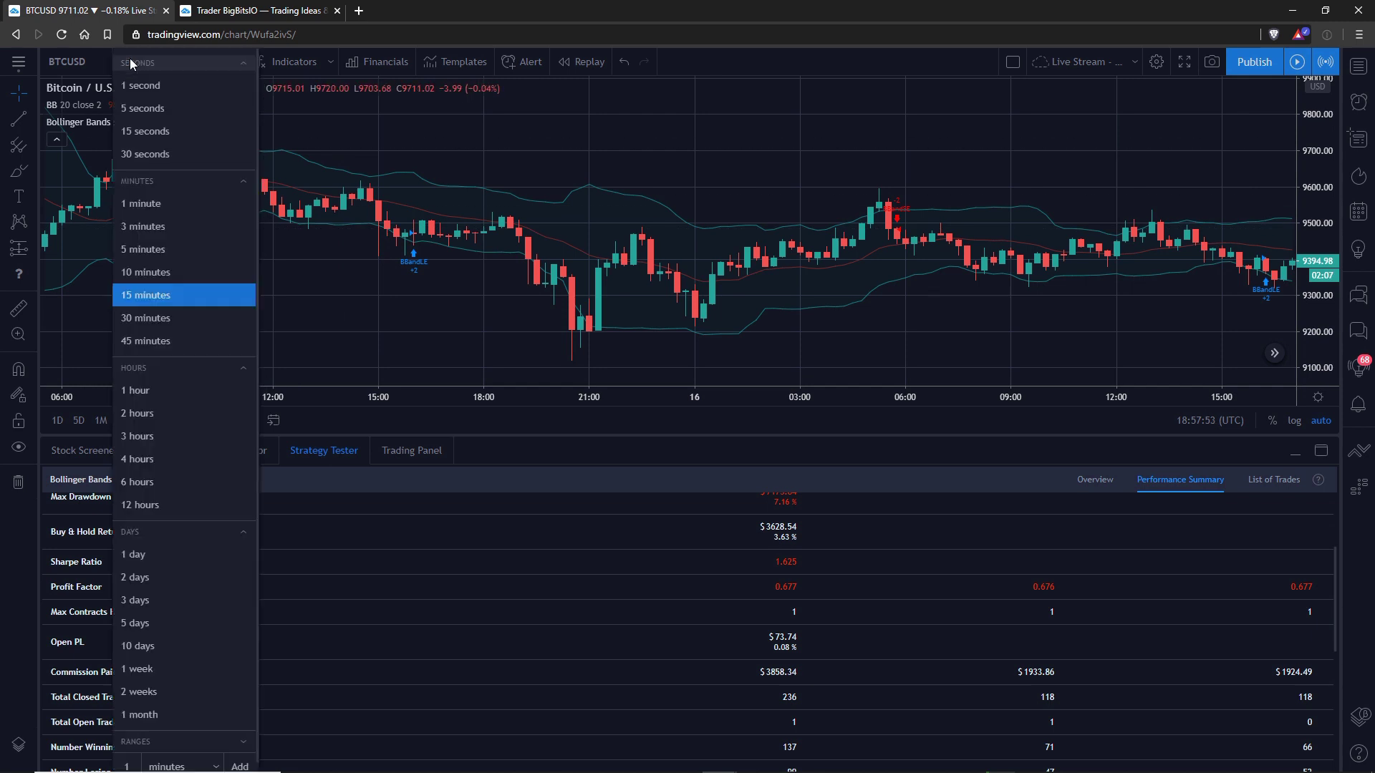
left_click(162, 459)
scroll(703, 602, "up", 3)
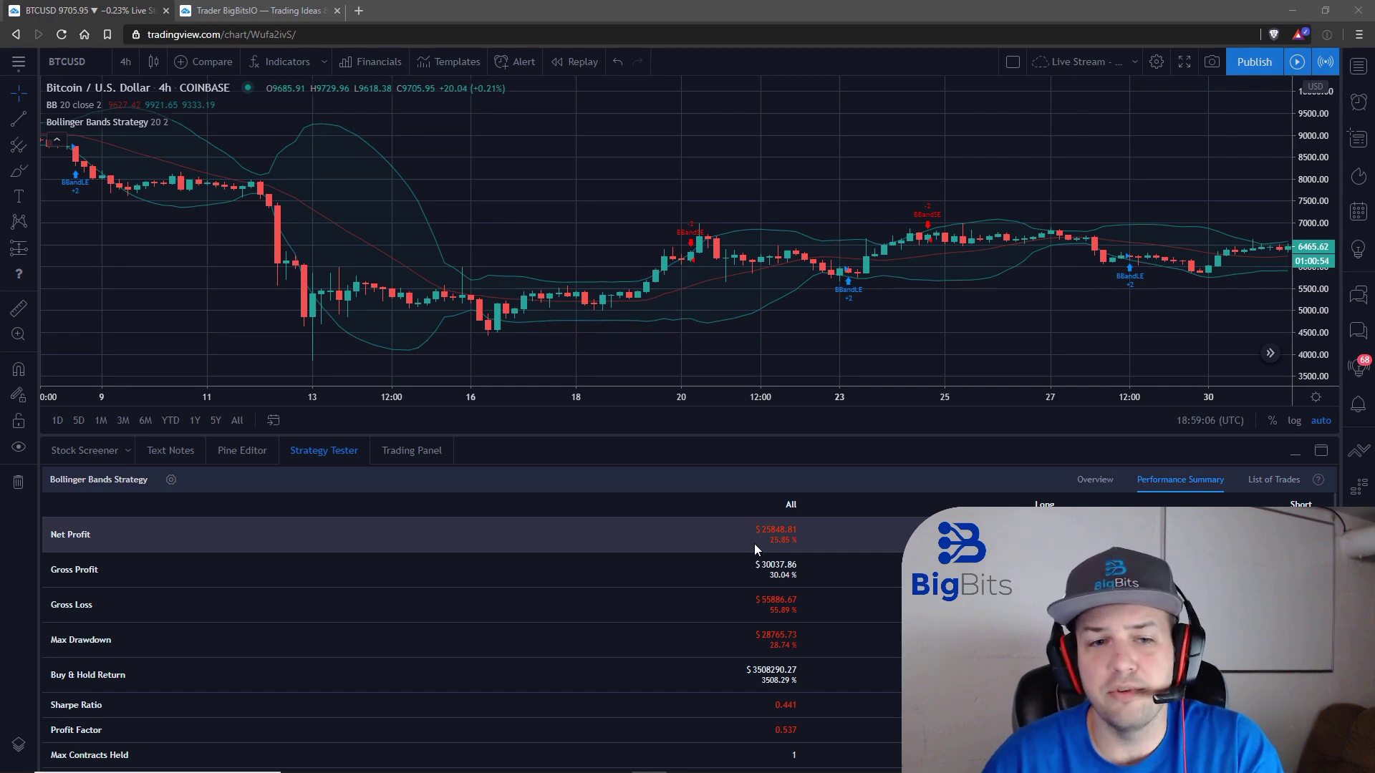
Step: Show the Pine Editor script (commission 0.1, slippage 100) beneath the 4-hour chart
left_click(242, 451)
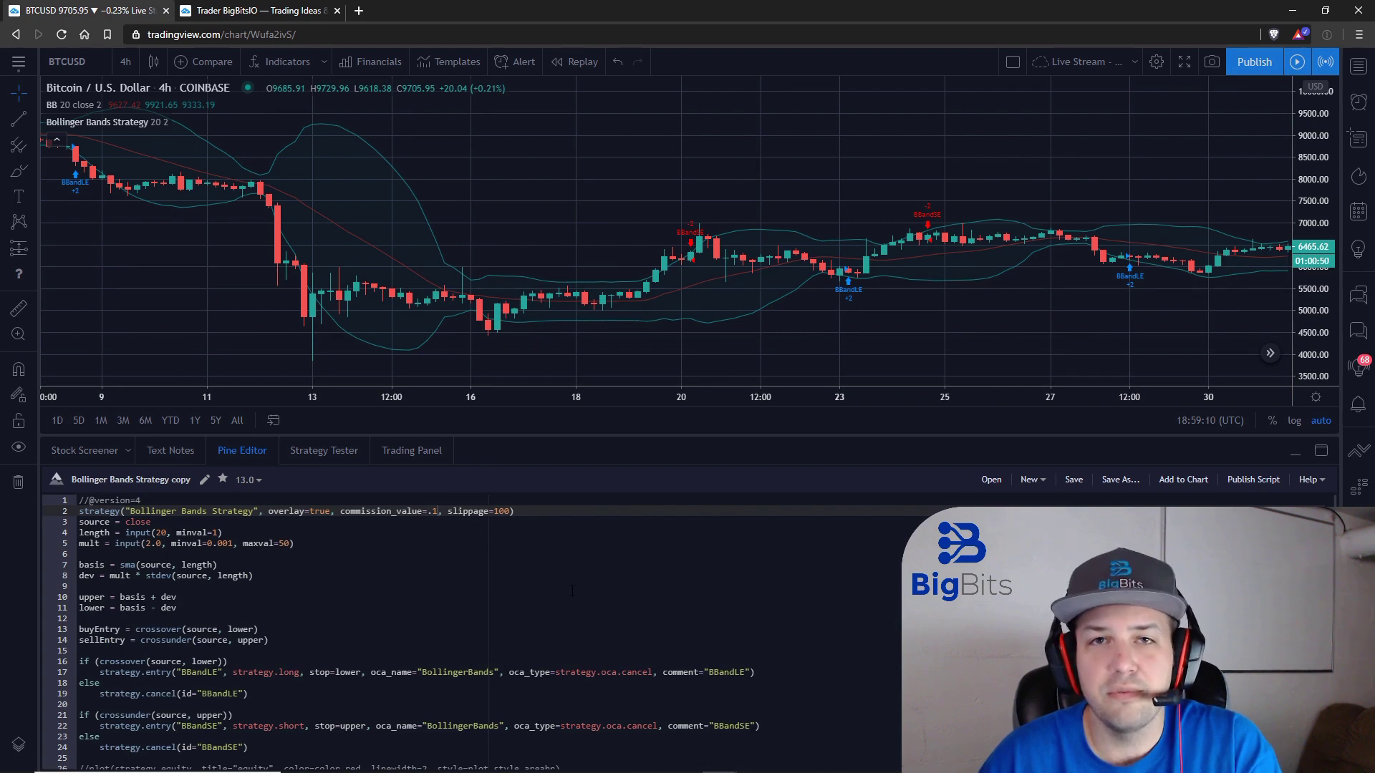